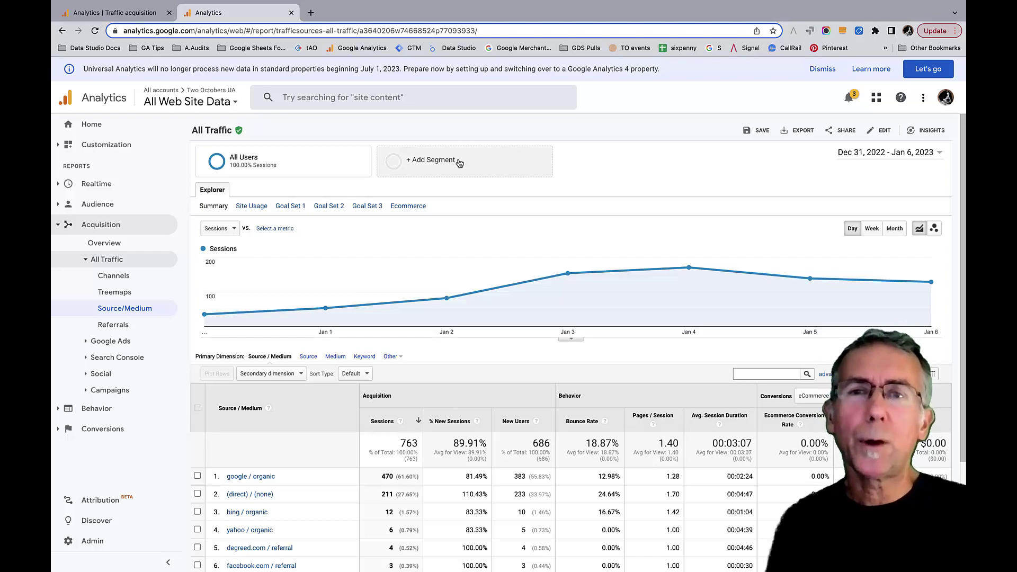
Step: Open the saved segments list and scroll through it, with All Users still applied
{"action": "left_click", "coordinate": [459, 161]}
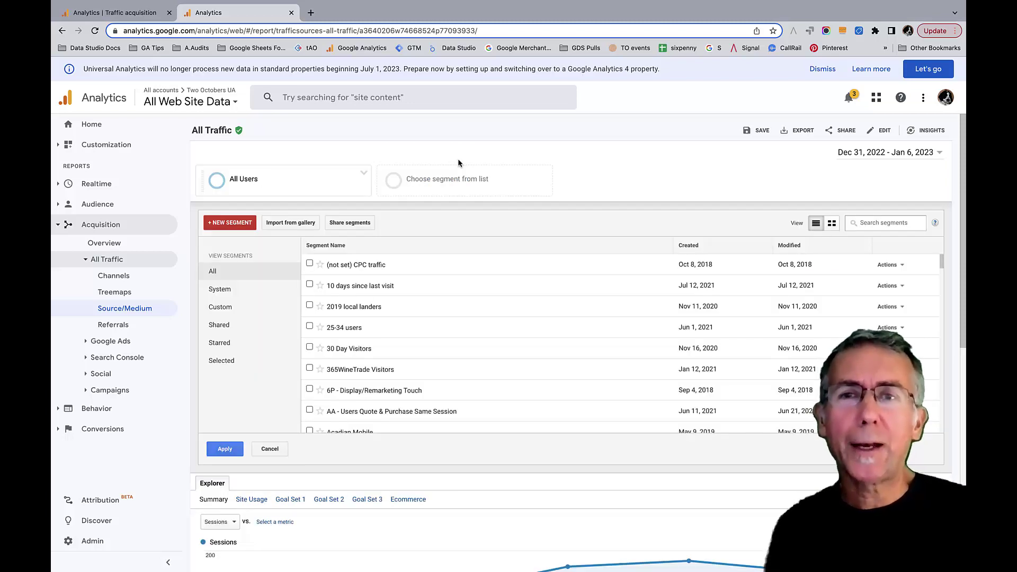
{"action": "scroll", "coordinate": [549, 165], "scroll_direction": "down", "scroll_amount": 3}
{"action": "scroll", "coordinate": [548, 167], "scroll_direction": "down", "scroll_amount": 1}
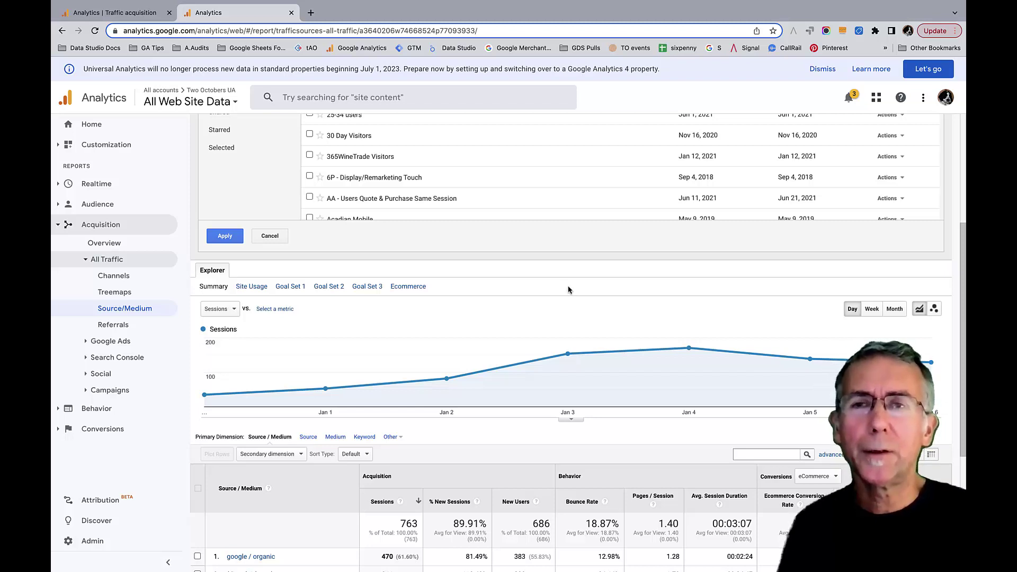
{"action": "scroll", "coordinate": [567, 290], "scroll_direction": "up", "scroll_amount": 4}
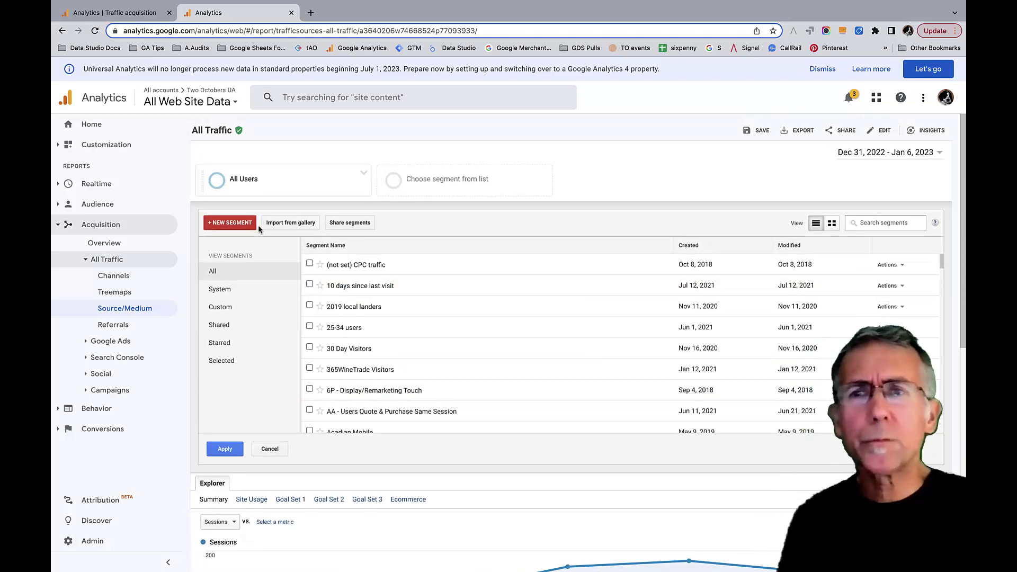
Step: Create a new segment with a Landing Page contains '/blog/' condition, covering 54.21% of users
{"action": "left_click", "coordinate": [239, 227]}
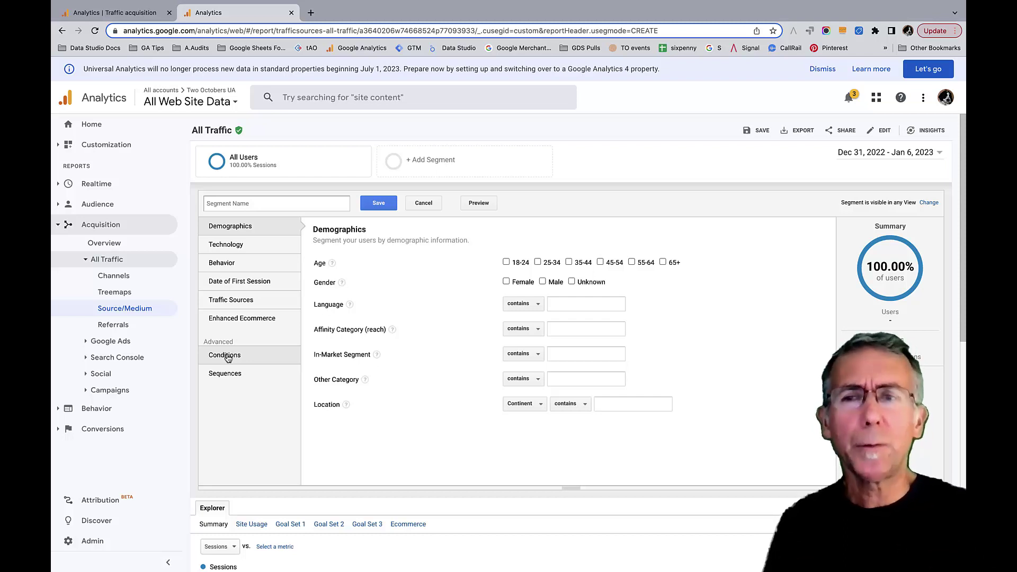
{"action": "left_click", "coordinate": [228, 357]}
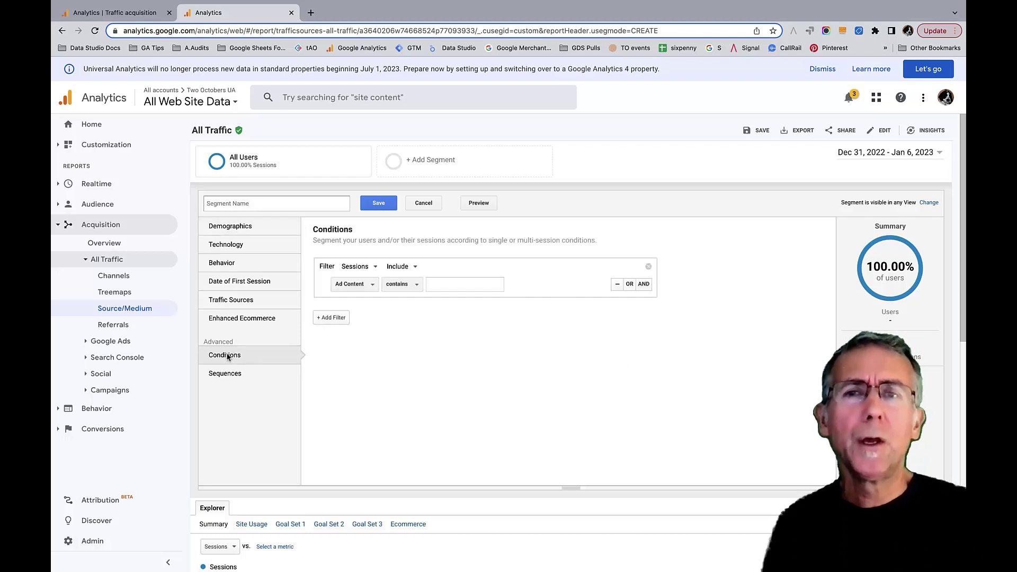
{"action": "left_click", "coordinate": [348, 284]}
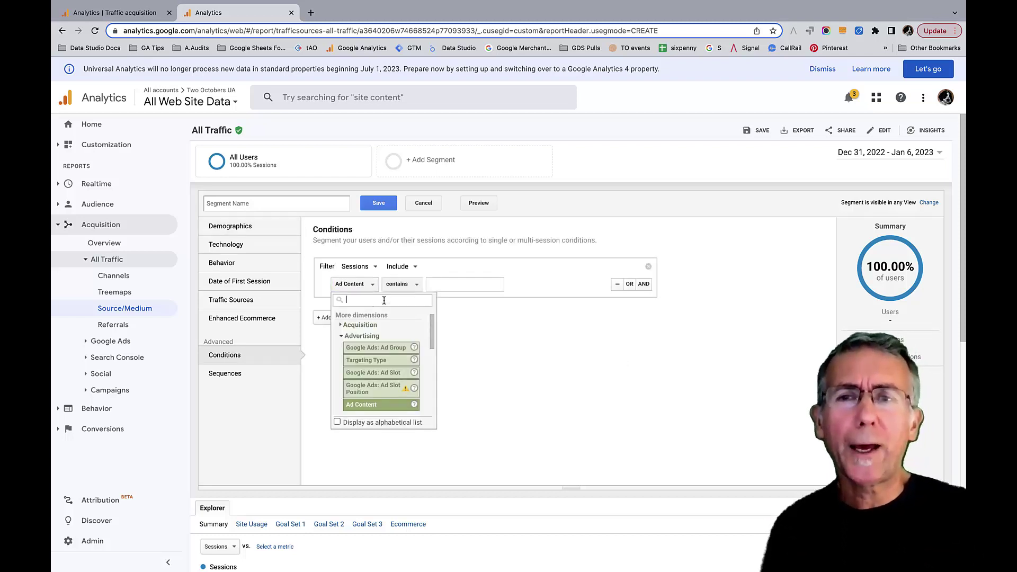
{"action": "type", "text": "Lan"}
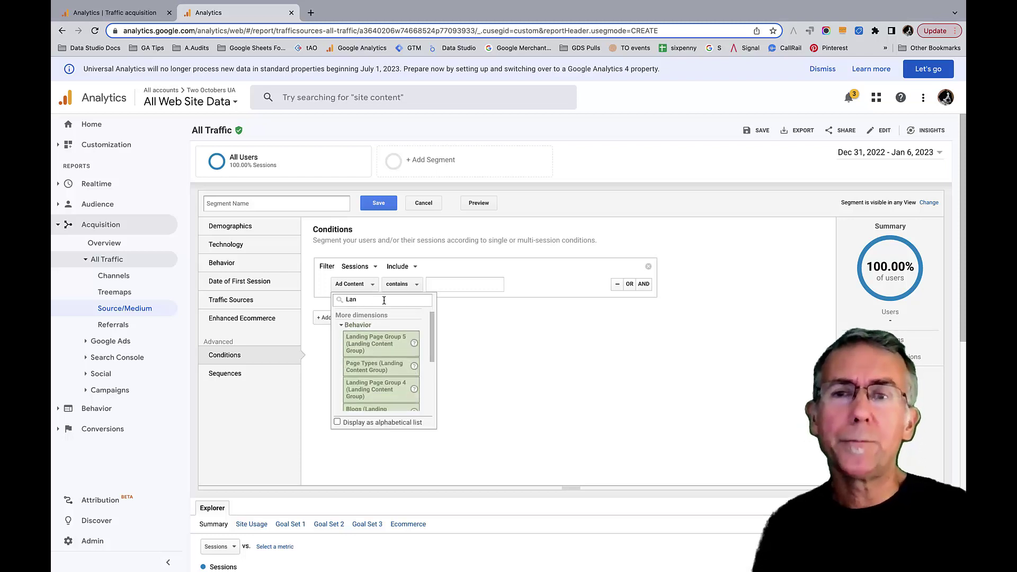
{"action": "left_click", "coordinate": [379, 362]}
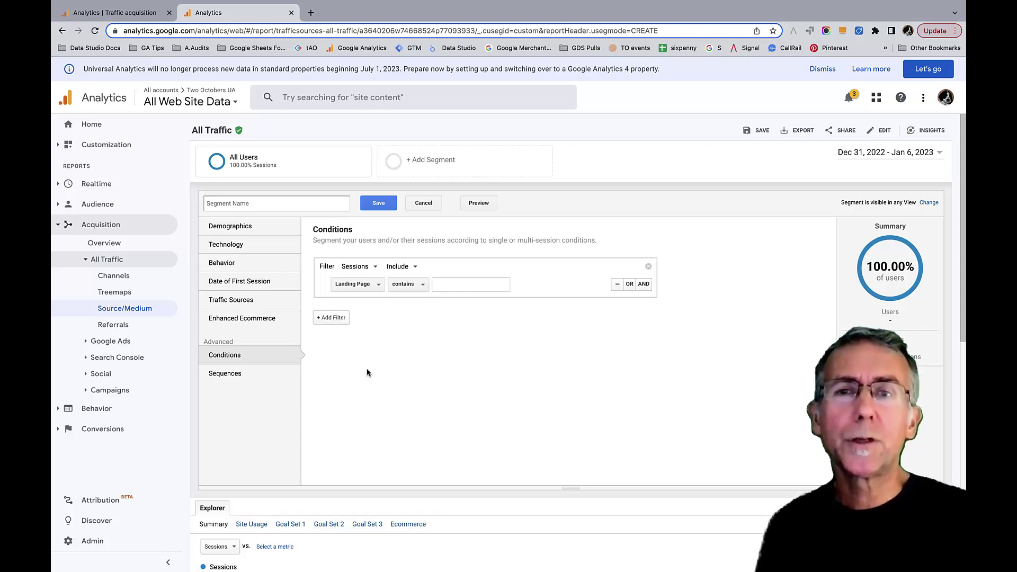
{"action": "left_click", "coordinate": [470, 285]}
{"action": "type", "text": "/b"}
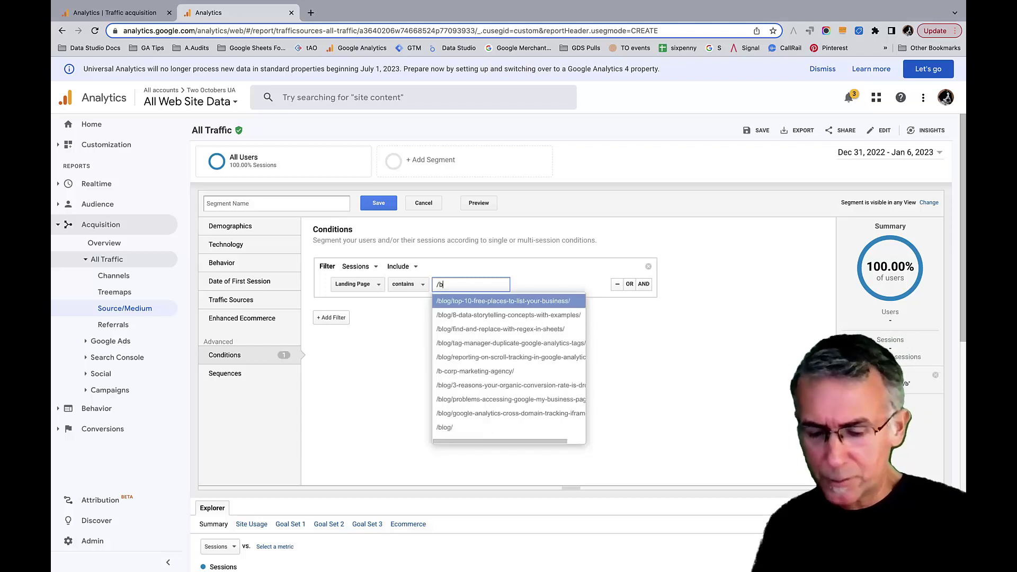
{"action": "type", "text": "log/"}
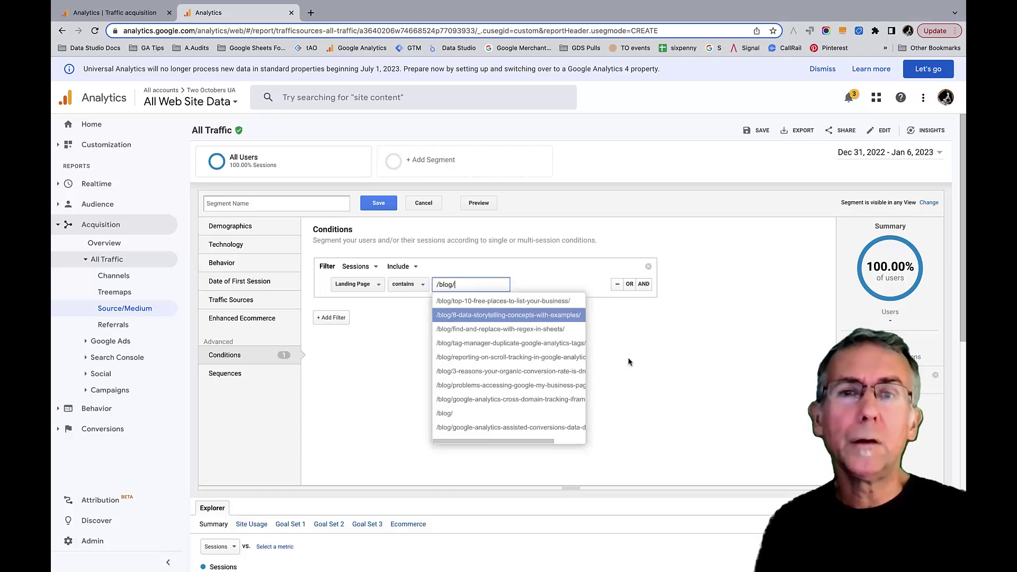
{"action": "left_click", "coordinate": [665, 341]}
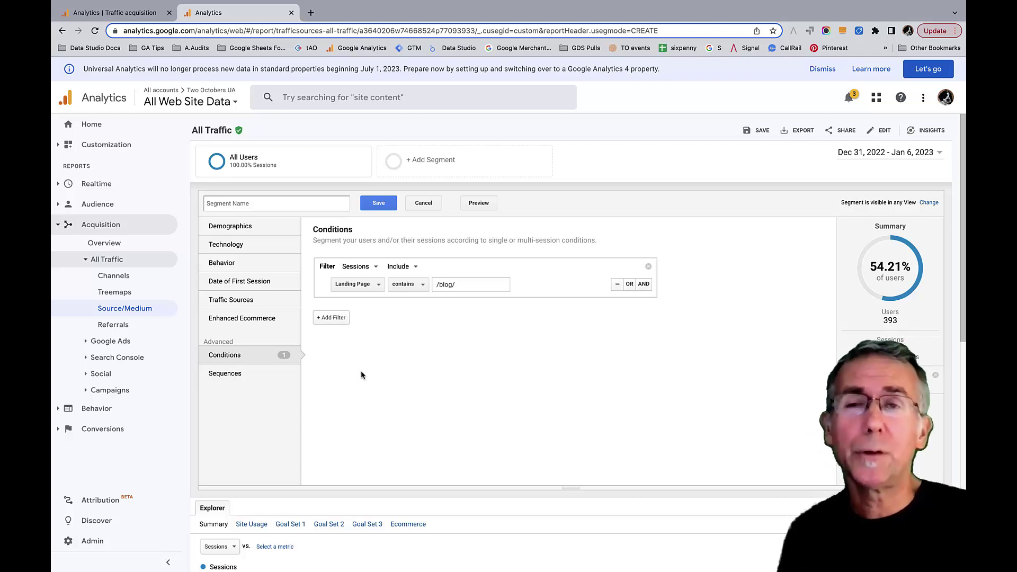
Step: Switch to the GA4 Traffic acquisition report showing 2,277 users for Dec 10, 2022 – Jan 6, 2023
{"action": "left_click", "coordinate": [133, 15]}
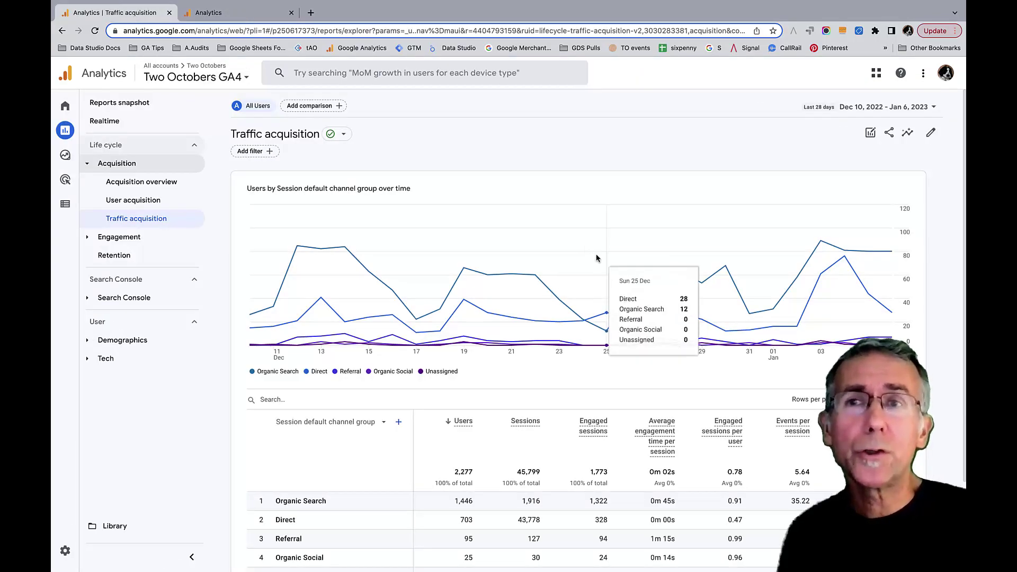
{"action": "scroll", "coordinate": [479, 249], "scroll_direction": "down", "scroll_amount": 3}
{"action": "scroll", "coordinate": [479, 234], "scroll_direction": "up", "scroll_amount": 3}
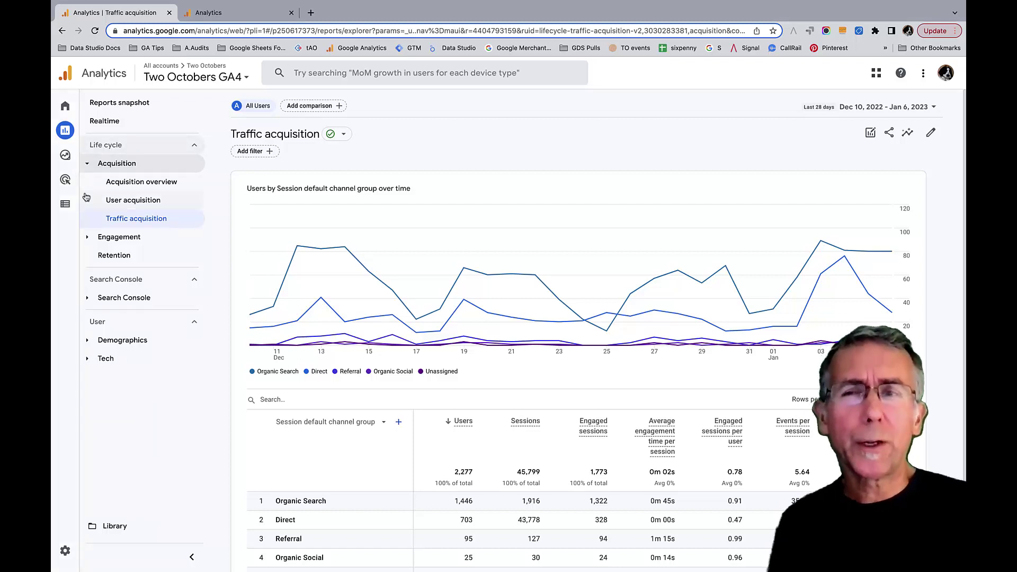
{"action": "mouse_move", "coordinate": [73, 191]}
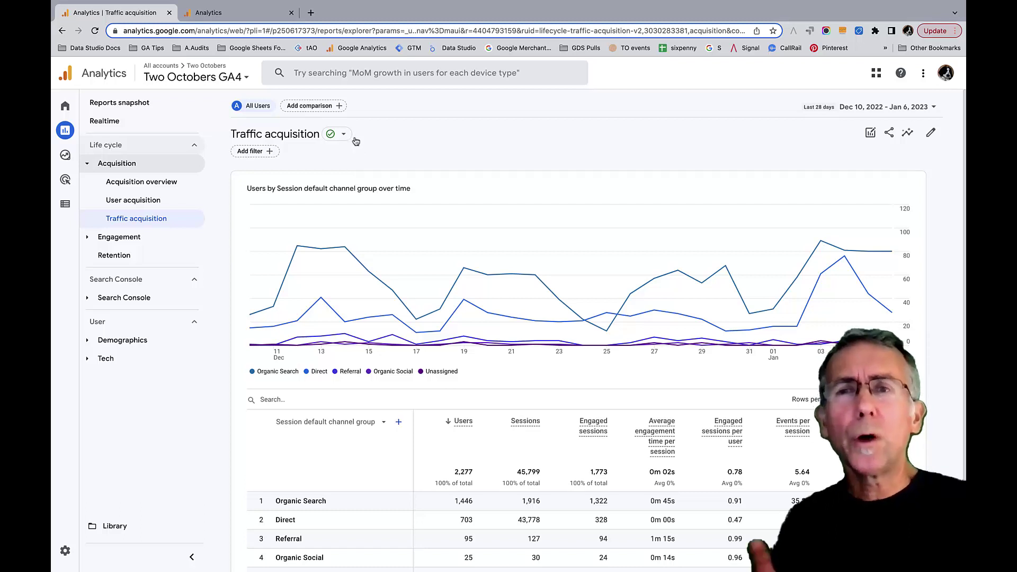
Step: Add a comparison on the Landing page + query string dimension and browse its values
{"action": "left_click", "coordinate": [340, 106]}
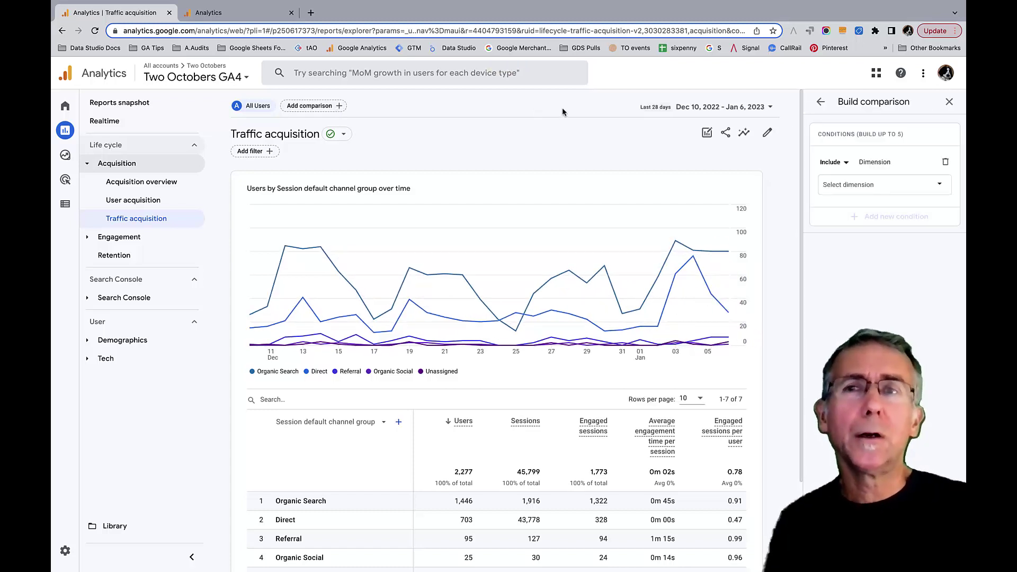
{"action": "left_click", "coordinate": [873, 189]}
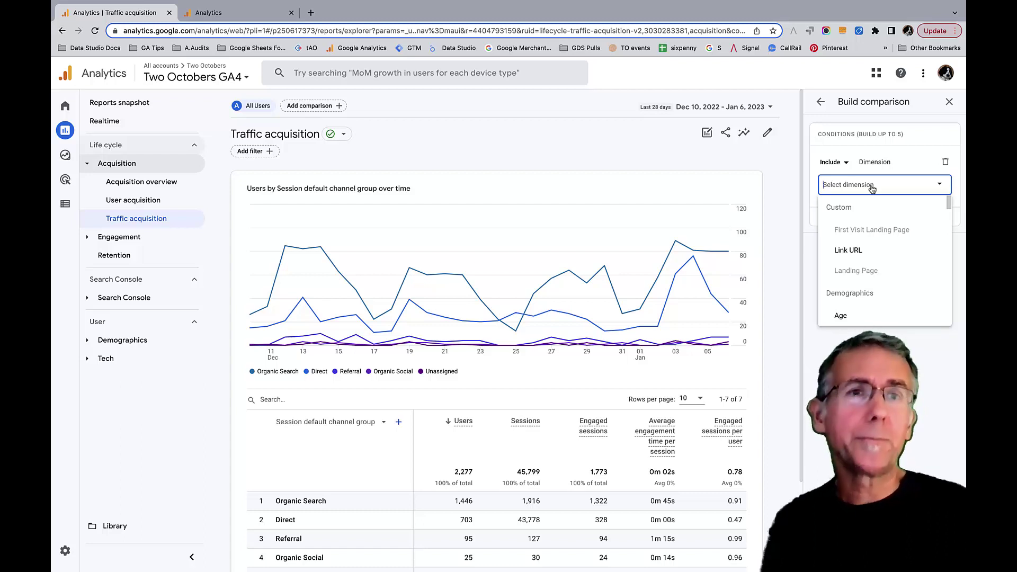
{"action": "type", "text": "Lan"}
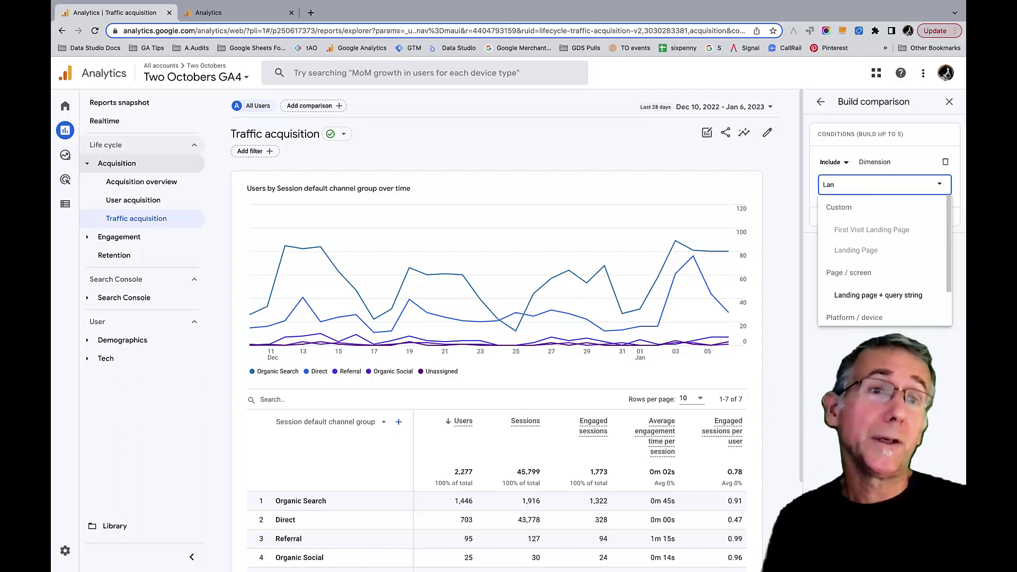
{"action": "left_click", "coordinate": [875, 298]}
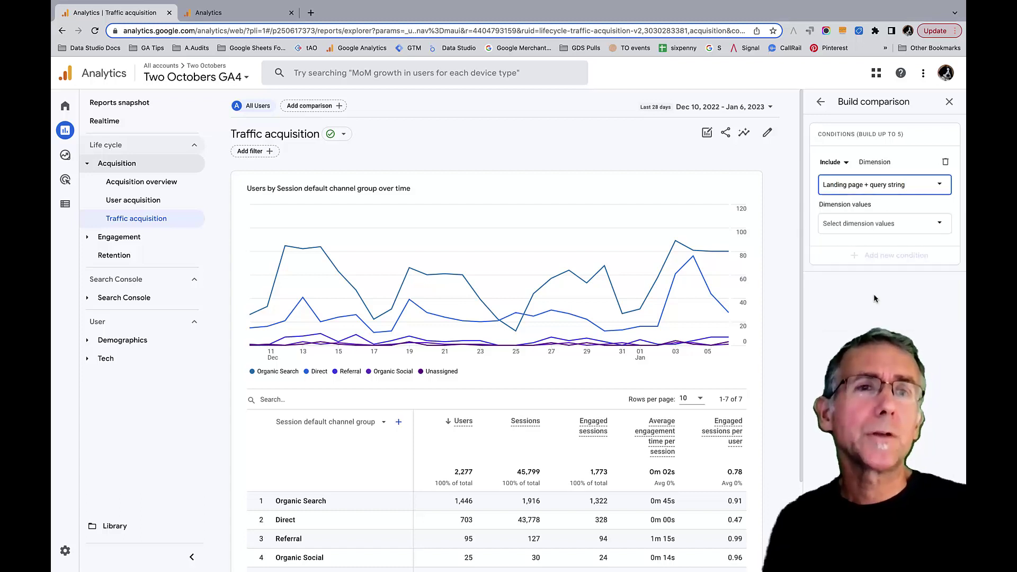
{"action": "left_click", "coordinate": [869, 224]}
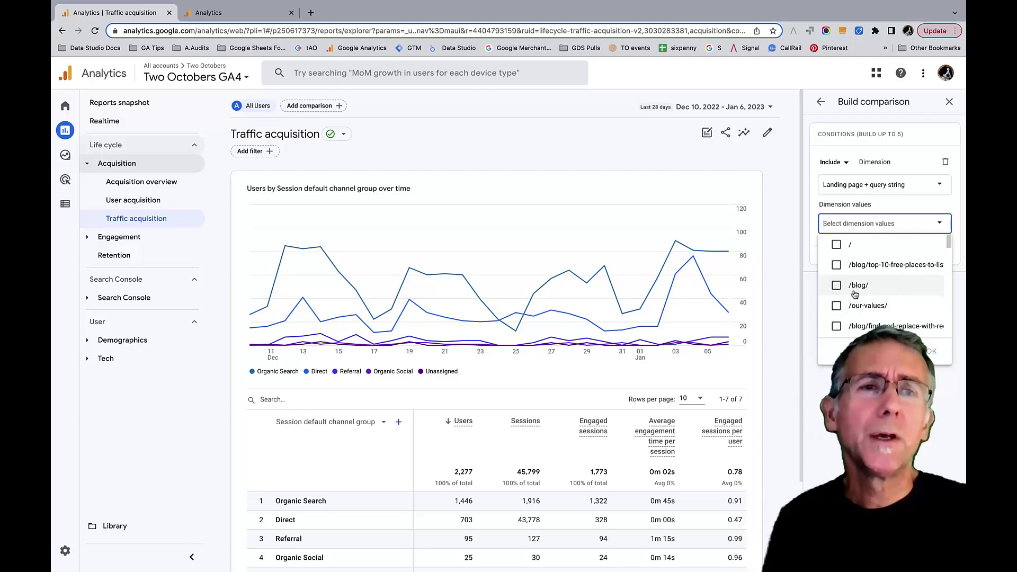
{"action": "scroll", "coordinate": [853, 299], "scroll_direction": "down", "scroll_amount": 5}
{"action": "scroll", "coordinate": [856, 295], "scroll_direction": "down", "scroll_amount": 2}
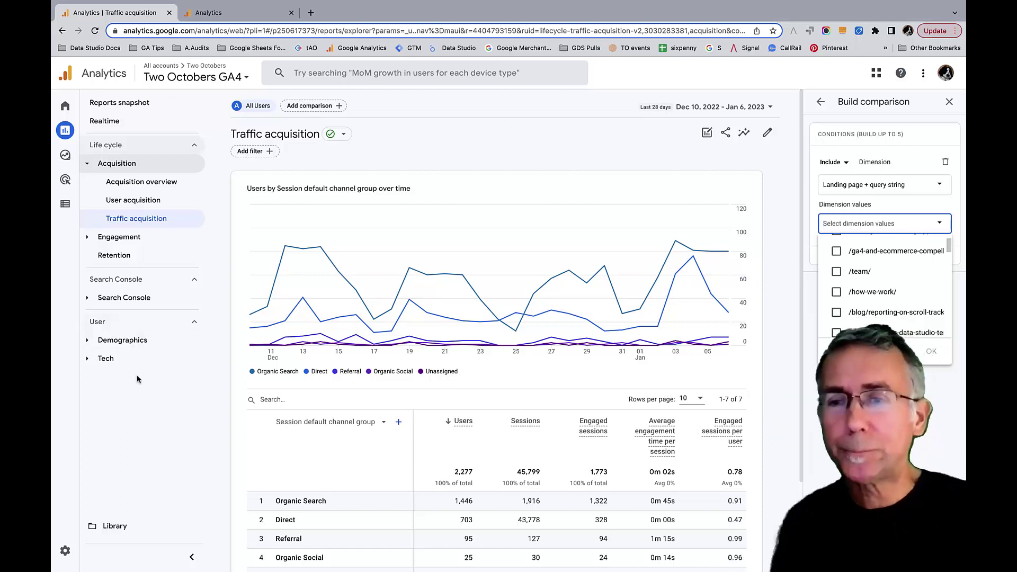
Step: Replace the comparison dimension Landing page + query string with Audience name
{"action": "left_click", "coordinate": [896, 185]}
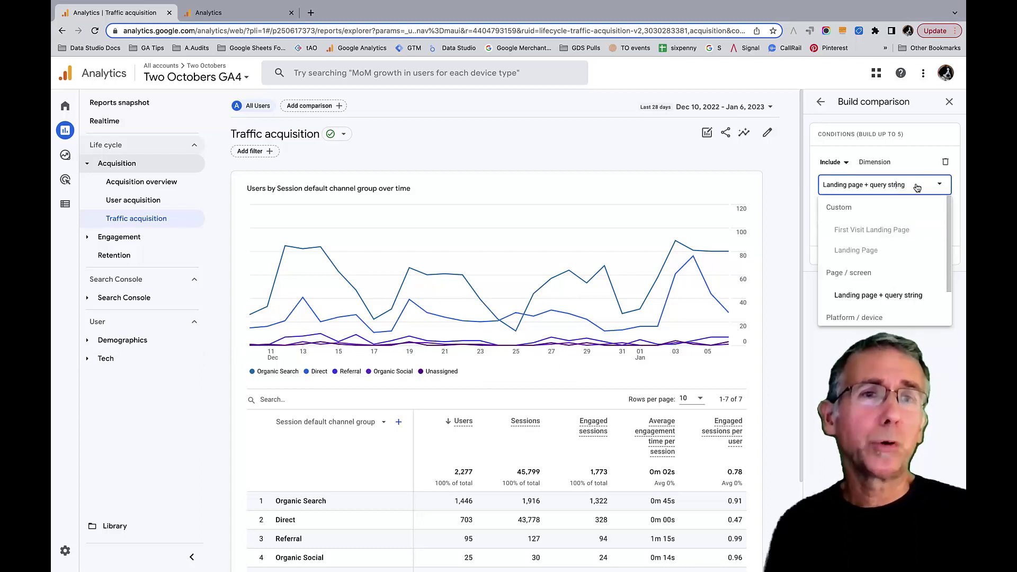
{"action": "left_click_drag", "start_coordinate": [917, 186], "coordinate": [775, 179]}
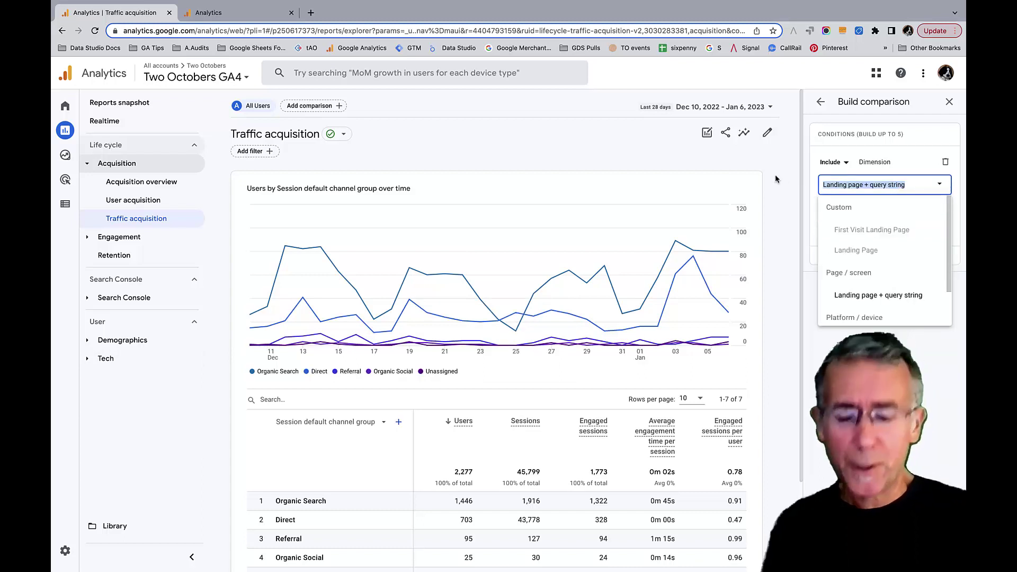
{"action": "key", "text": "BackSpace"}
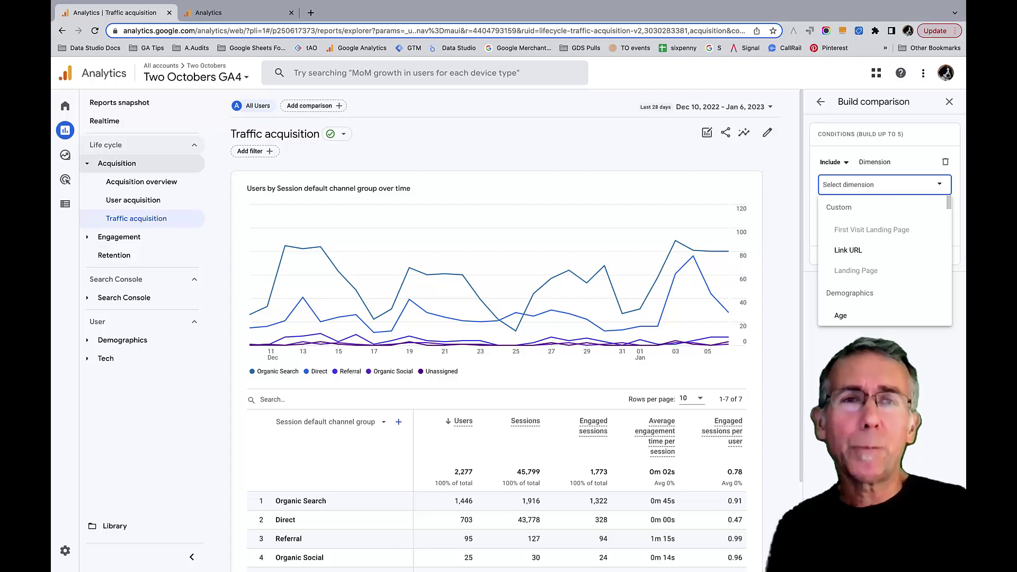
{"action": "type", "text": "Au"}
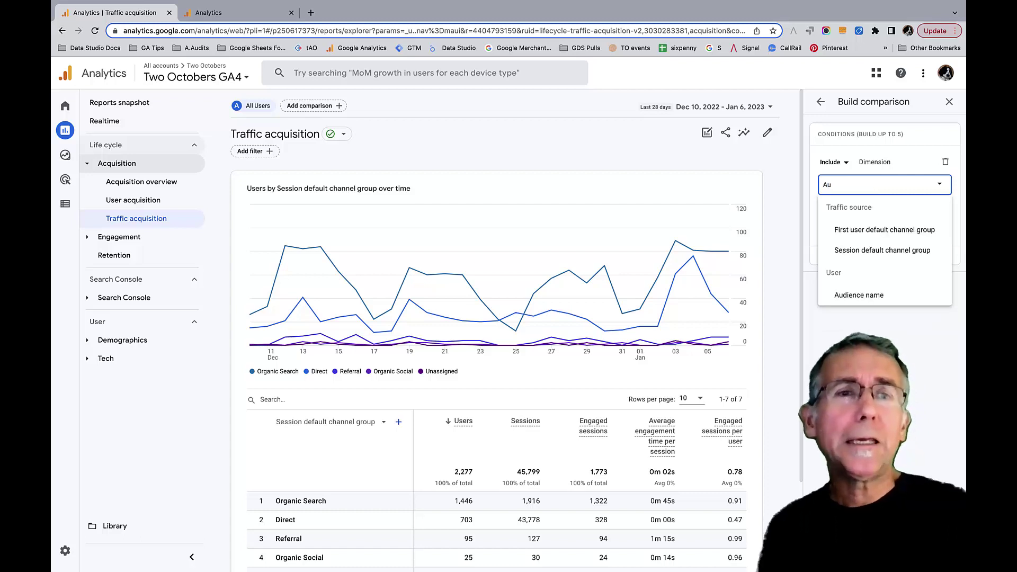
{"action": "left_click", "coordinate": [863, 295]}
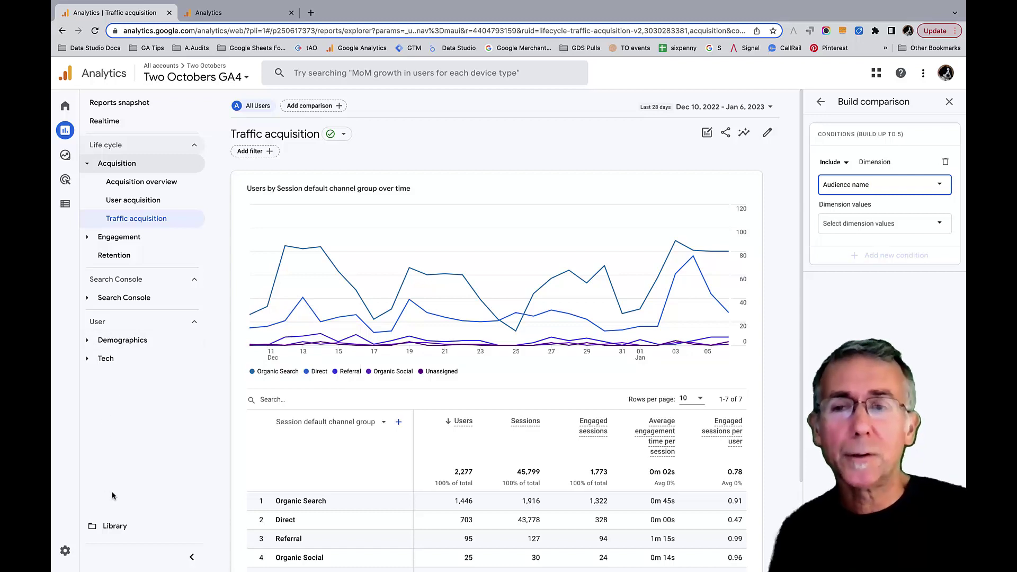
Step: Start a new custom audience from the property's Admin > Audiences
{"action": "left_click", "coordinate": [74, 552]}
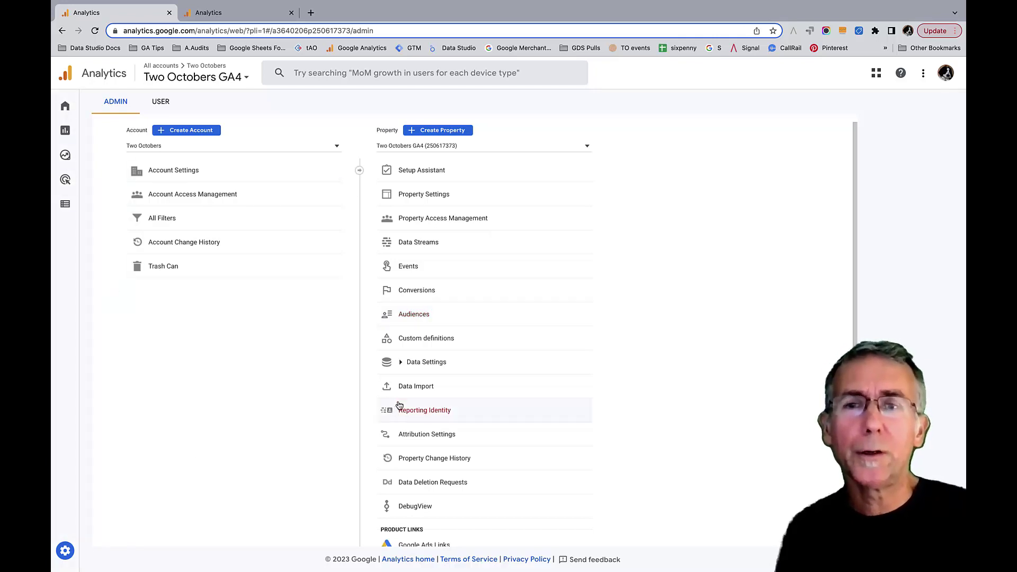
{"action": "left_click", "coordinate": [419, 316]}
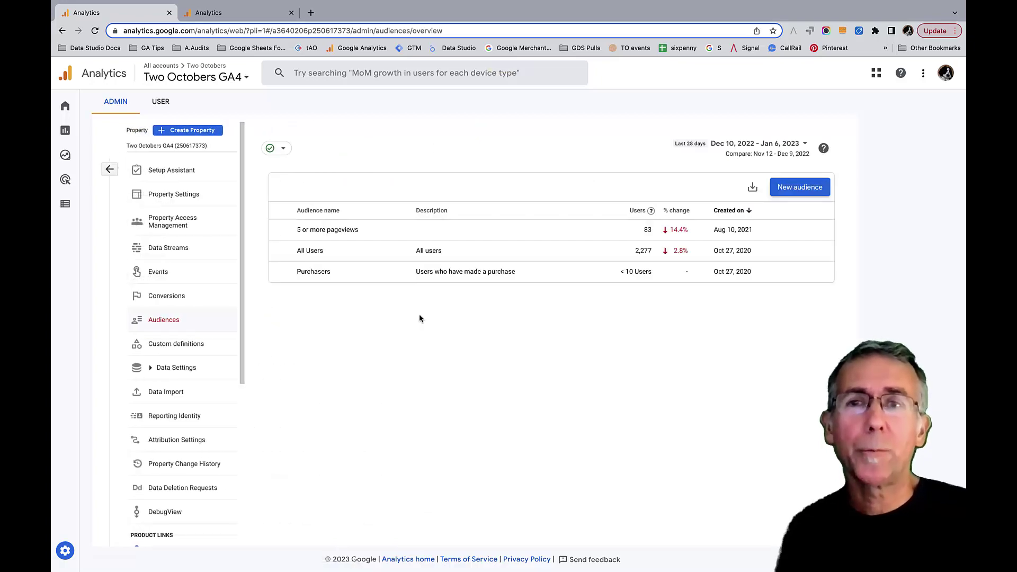
{"action": "left_click", "coordinate": [793, 189]}
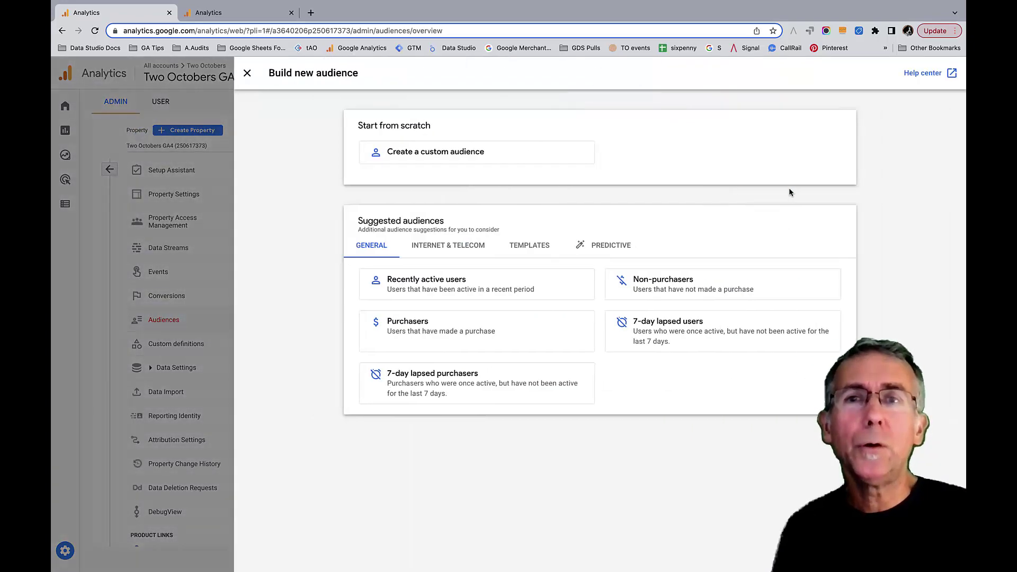
{"action": "left_click", "coordinate": [452, 158]}
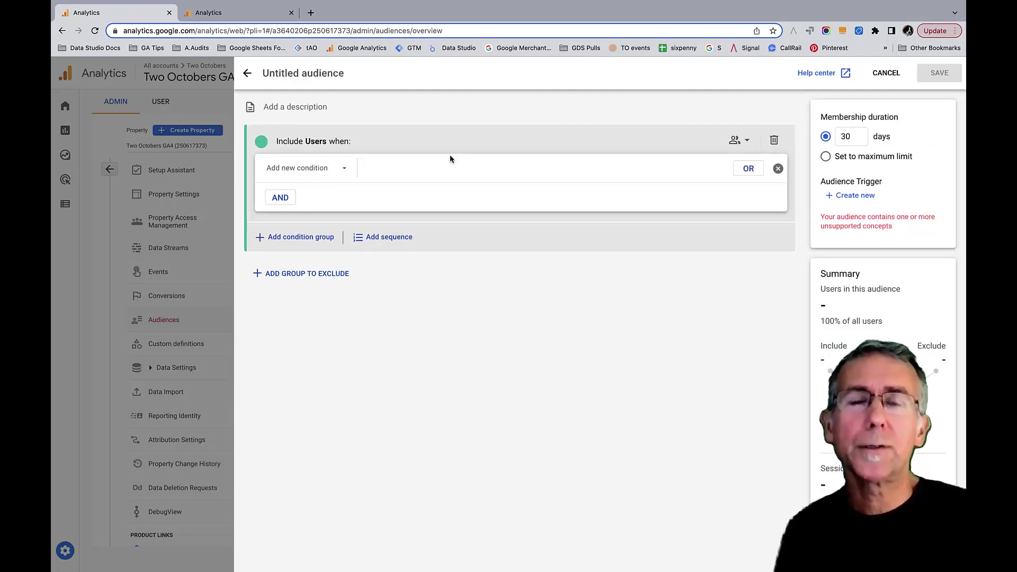
{"action": "left_click", "coordinate": [739, 141]}
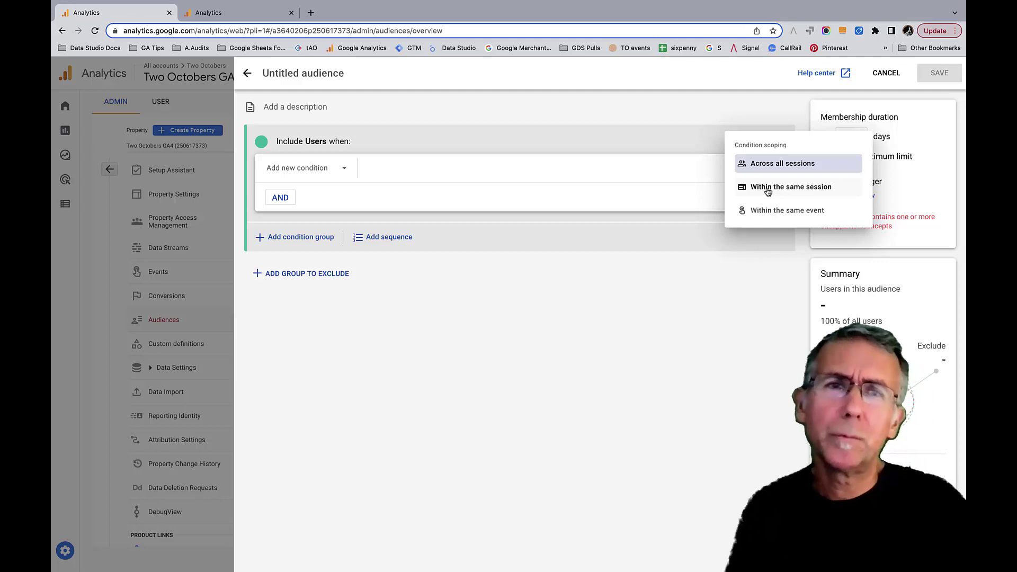
Step: Scope the audience condition to within the same session and search conditions for 'land'
{"action": "left_click", "coordinate": [768, 191]}
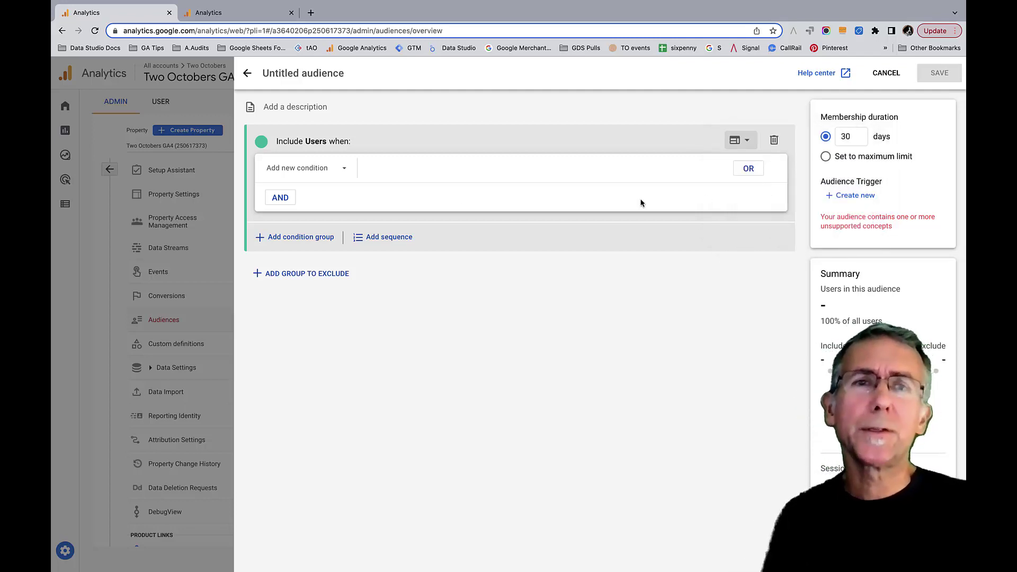
{"action": "left_click", "coordinate": [343, 169]}
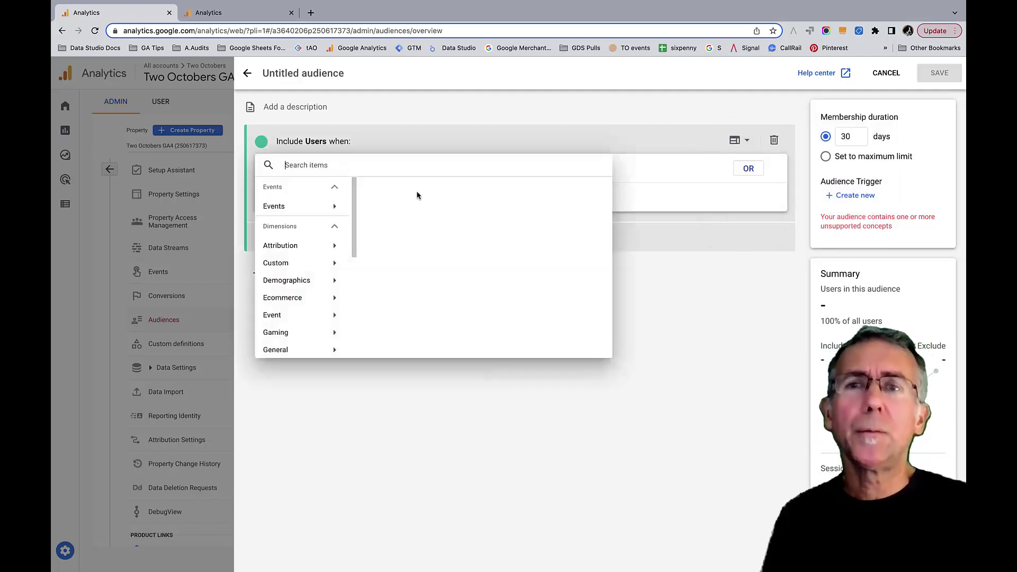
{"action": "type", "text": "land"}
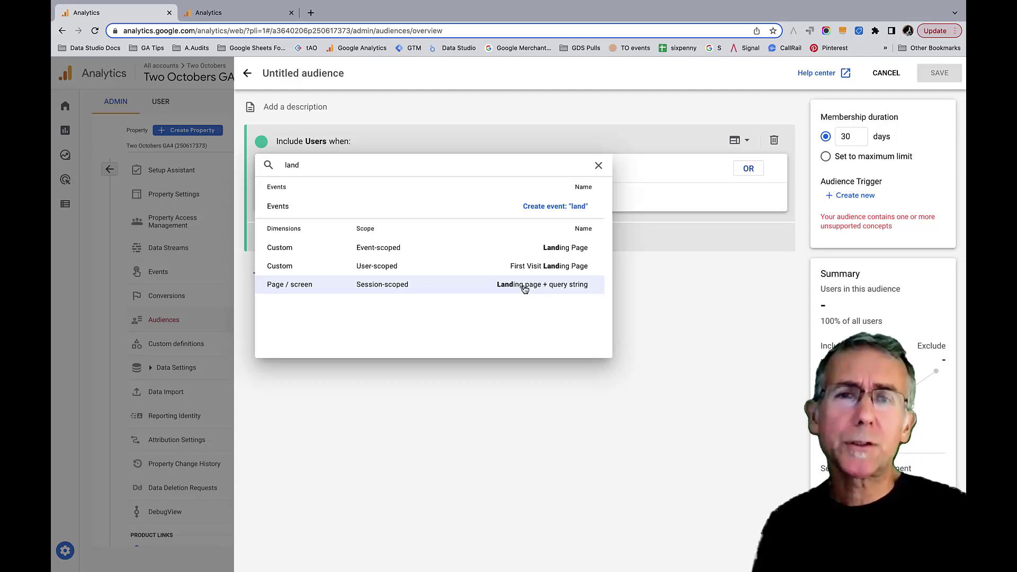
Step: Add a Landing page + query string condition that contains '/blog/'
{"action": "left_click", "coordinate": [524, 287]}
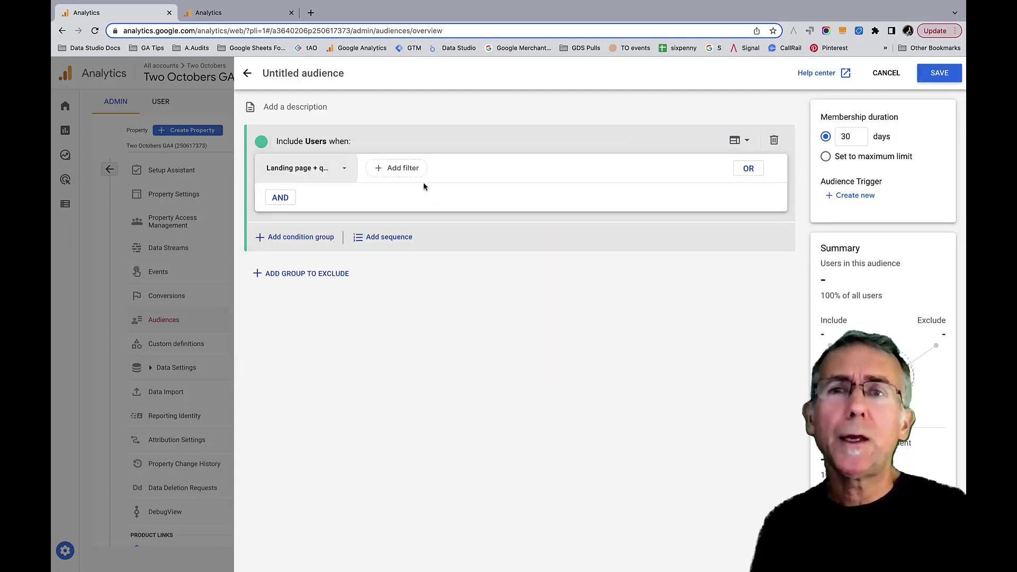
{"action": "left_click", "coordinate": [403, 167]}
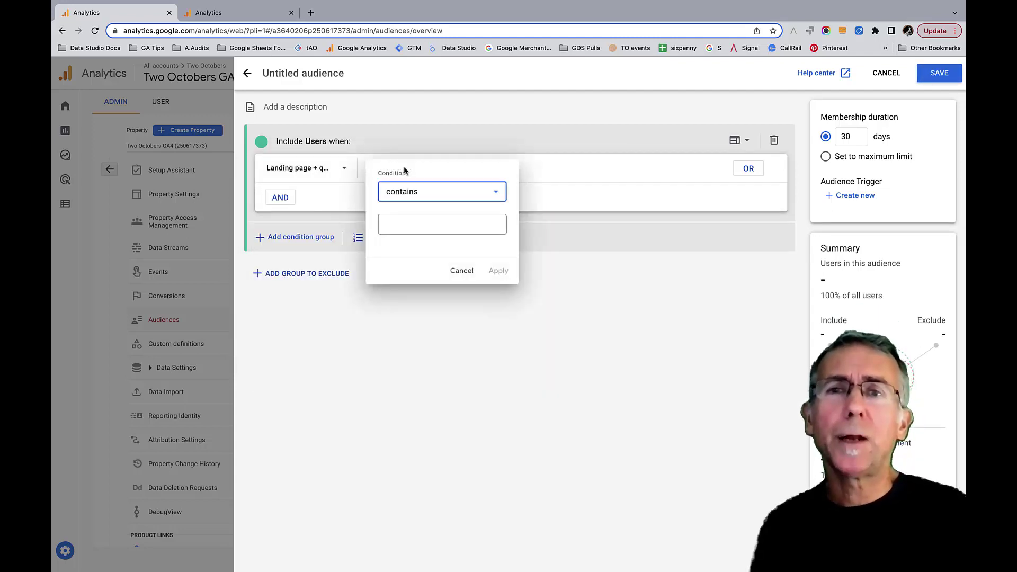
{"action": "left_click", "coordinate": [444, 195]}
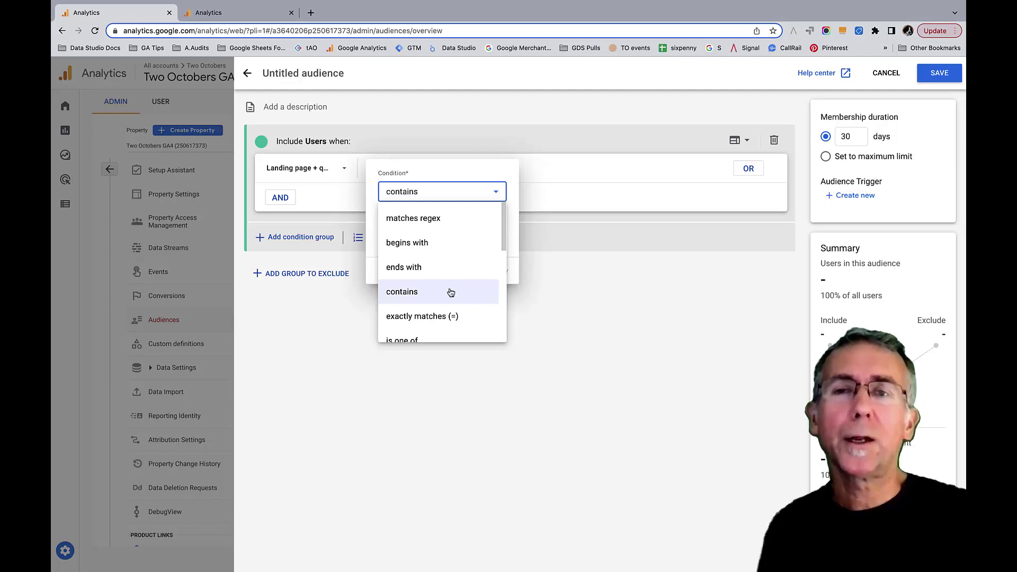
{"action": "left_click", "coordinate": [434, 292]}
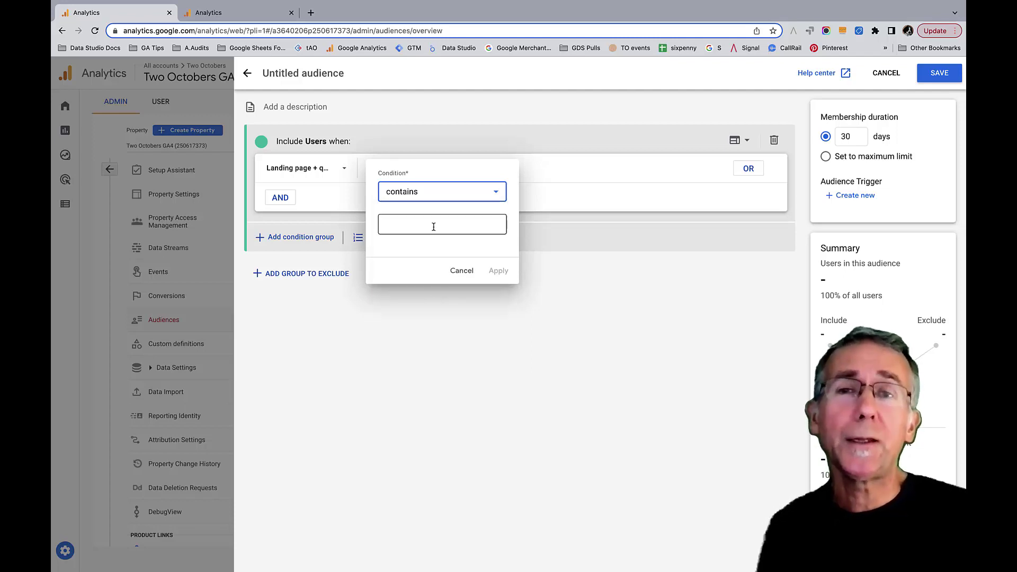
{"action": "left_click", "coordinate": [433, 227]}
{"action": "type", "text": "/blog/"}
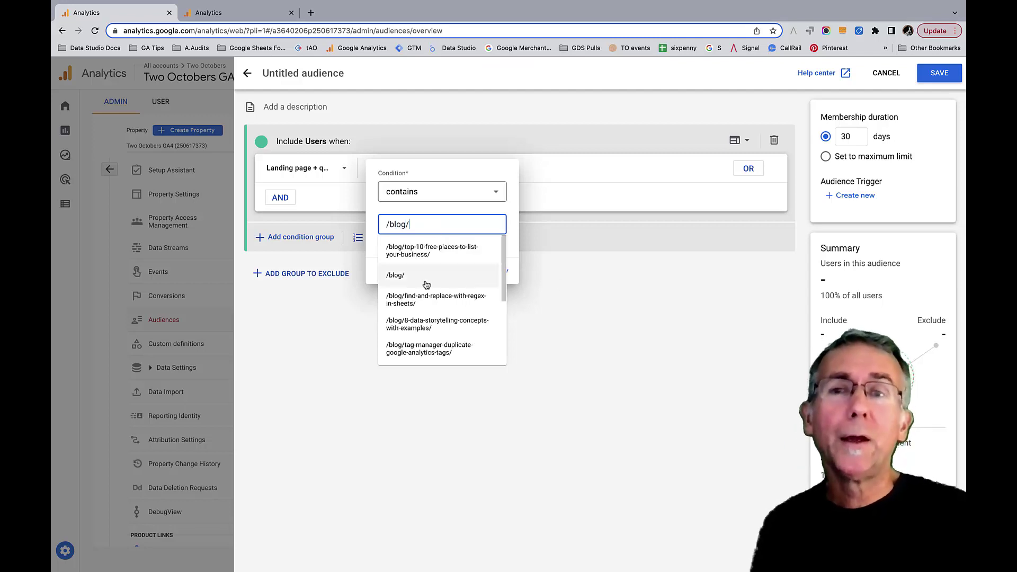
{"action": "left_click", "coordinate": [425, 283]}
{"action": "left_click", "coordinate": [501, 273]}
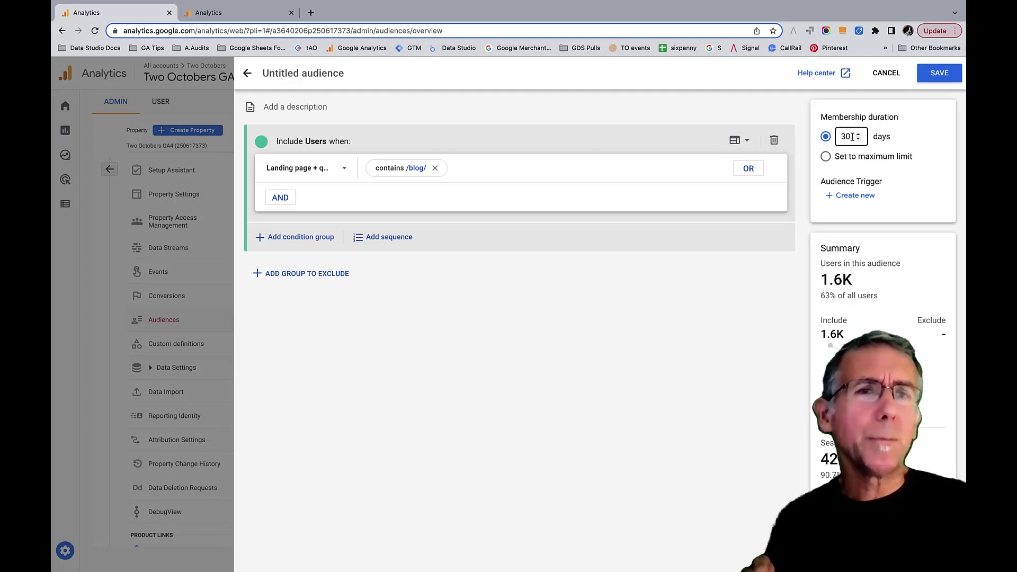
Step: Set membership to the maximum duration, name the audience 'Users who landed on the blog', and save
{"action": "left_click", "coordinate": [827, 159]}
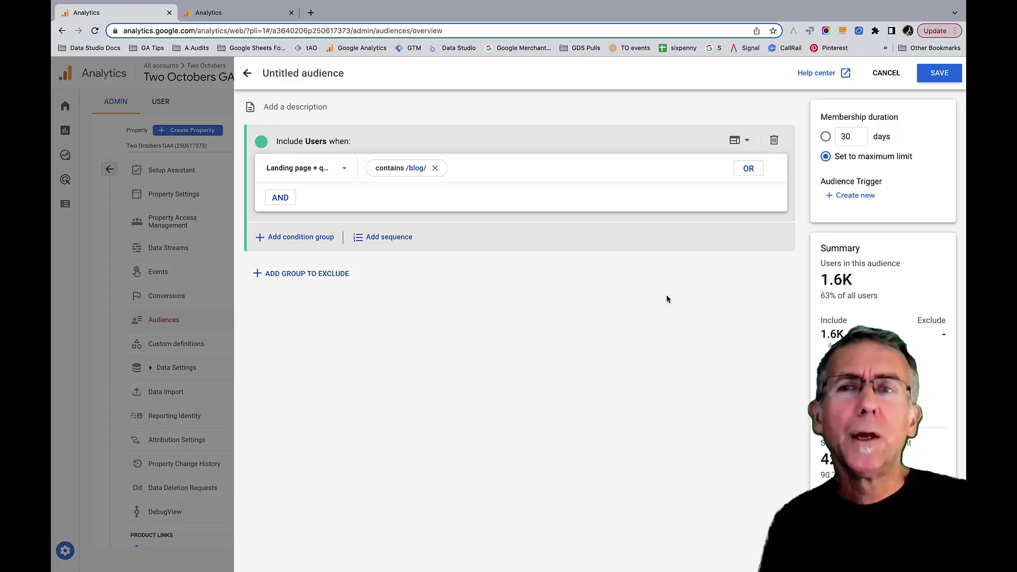
{"action": "left_click", "coordinate": [349, 74]}
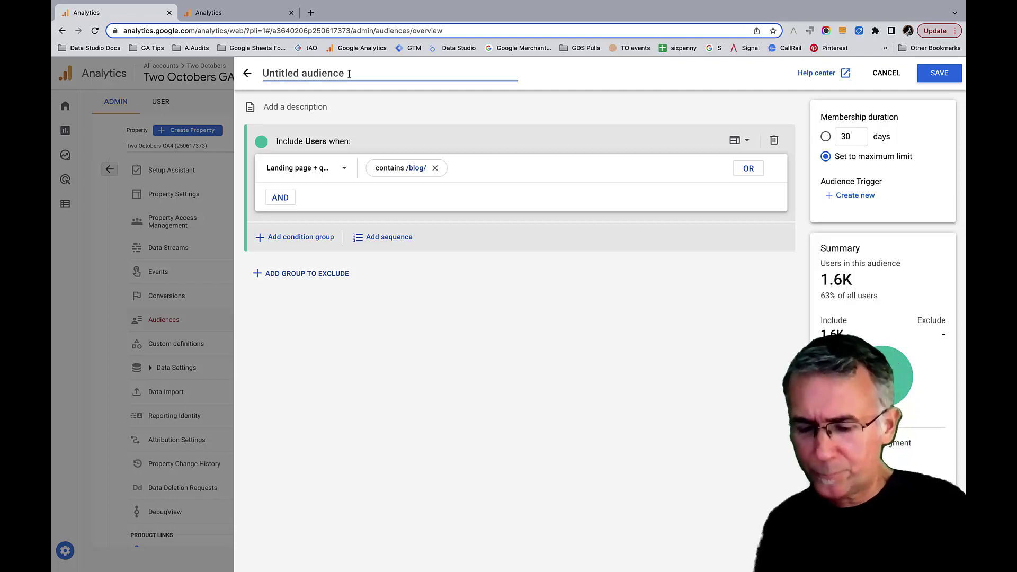
{"action": "type", "text": "Users who "}
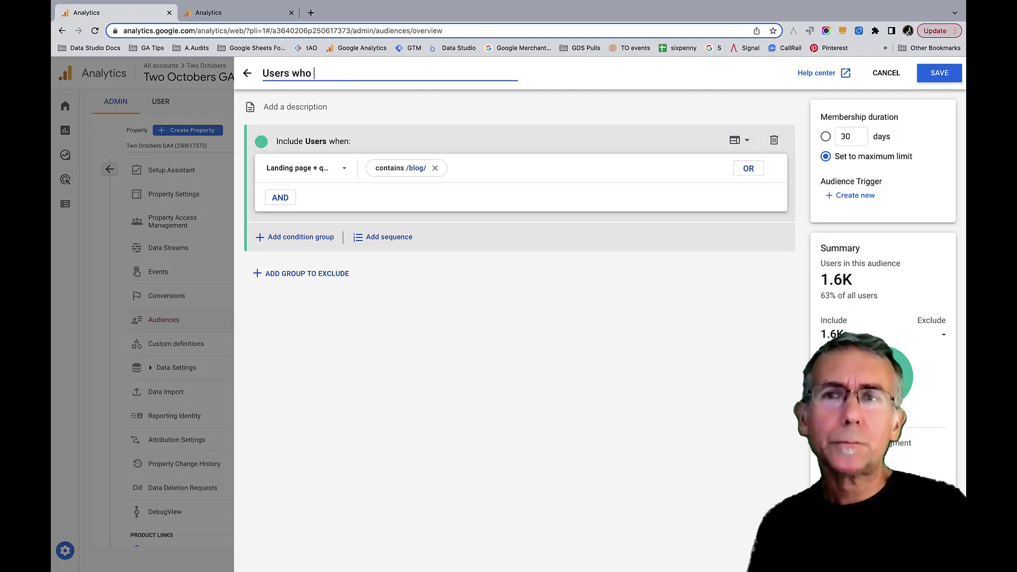
{"action": "type", "text": "landed"}
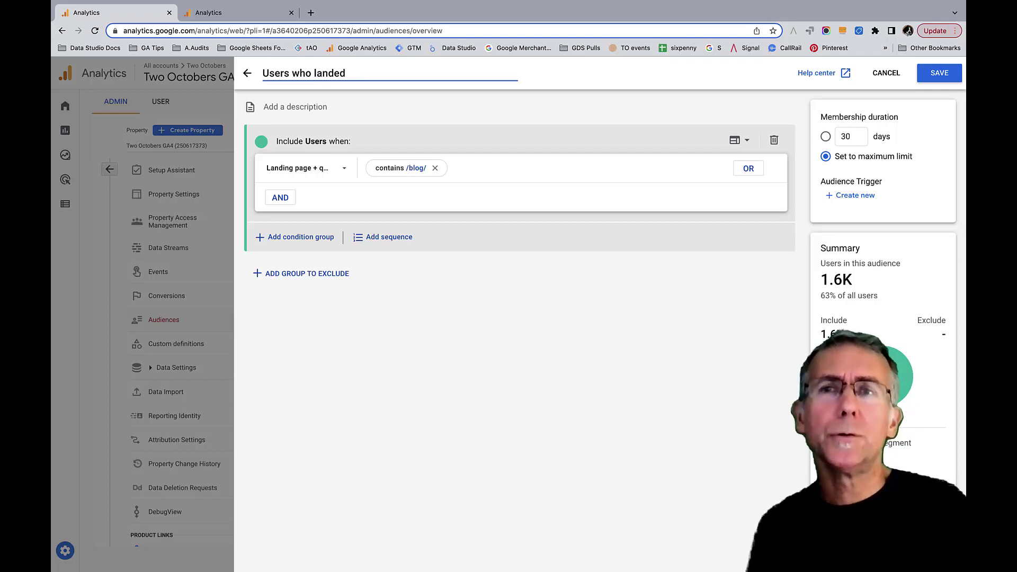
{"action": "type", "text": " on the blog"}
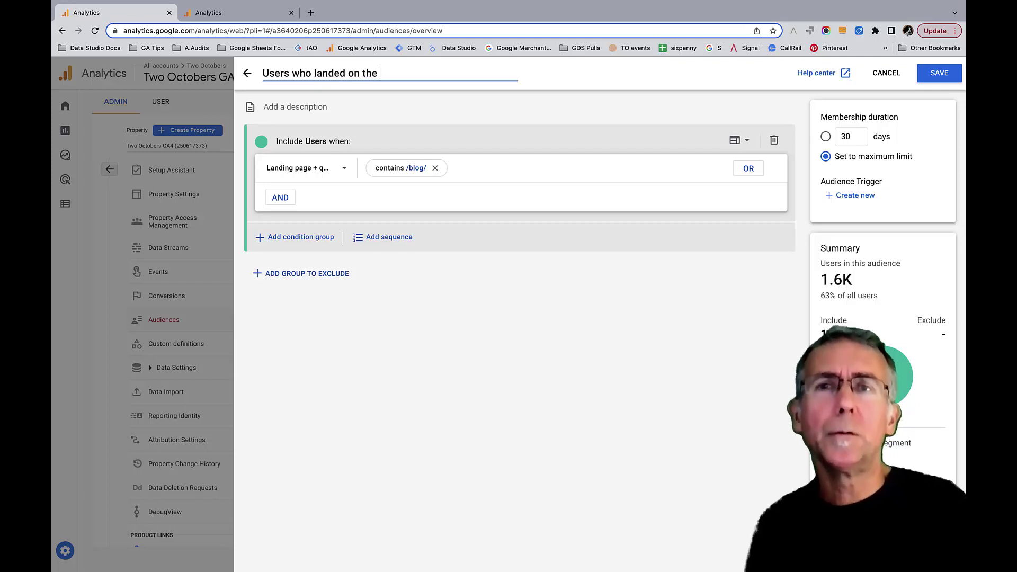
{"action": "left_click", "coordinate": [943, 77]}
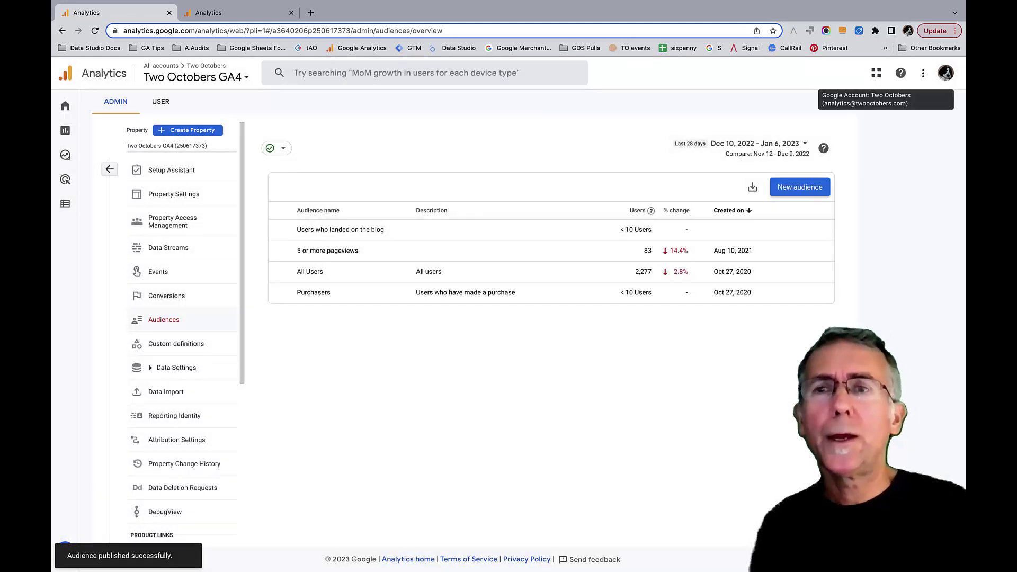
Step: Open the Traffic acquisition report under Reports > Acquisition
{"action": "left_click", "coordinate": [100, 136]}
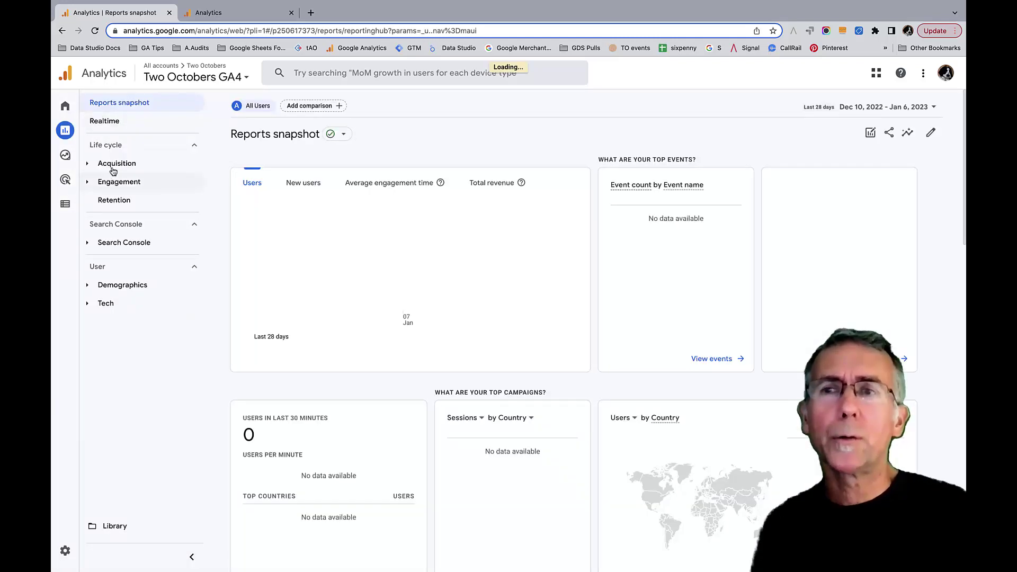
{"action": "left_click", "coordinate": [113, 167]}
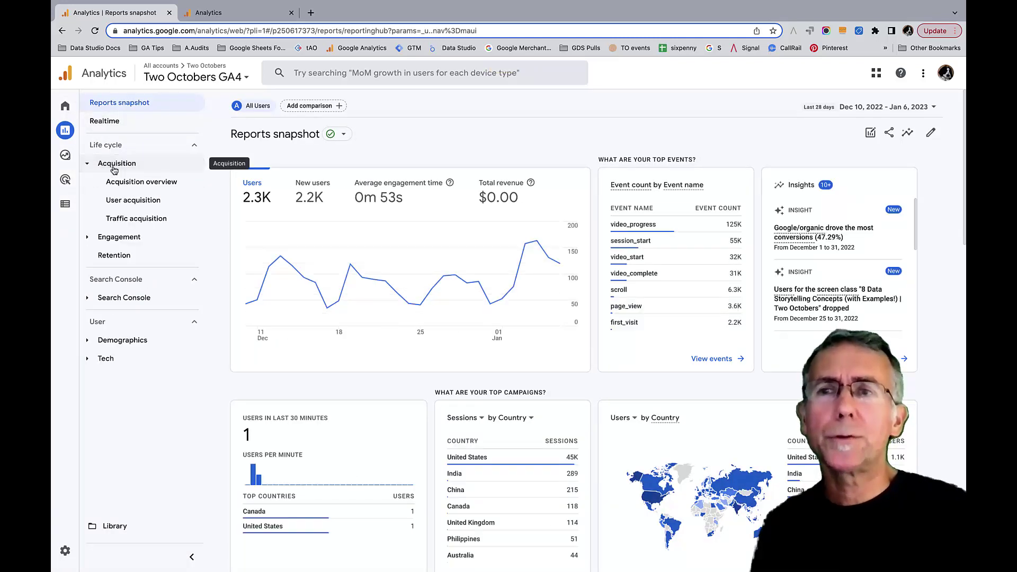
{"action": "left_click", "coordinate": [151, 221]}
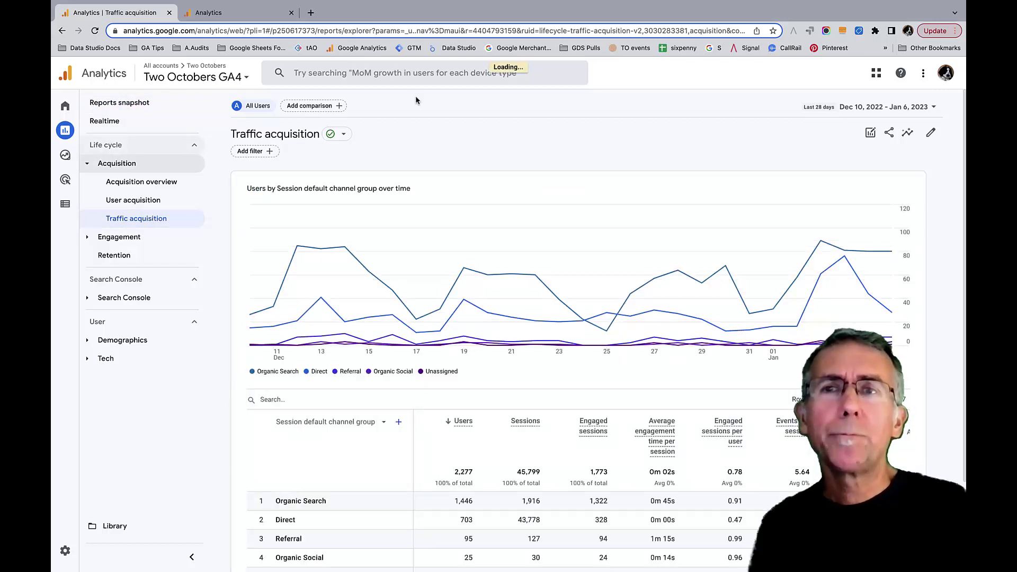
Step: Add an Audience name comparison for 'Users who landed on the blog' alongside All Users
{"action": "left_click", "coordinate": [313, 106]}
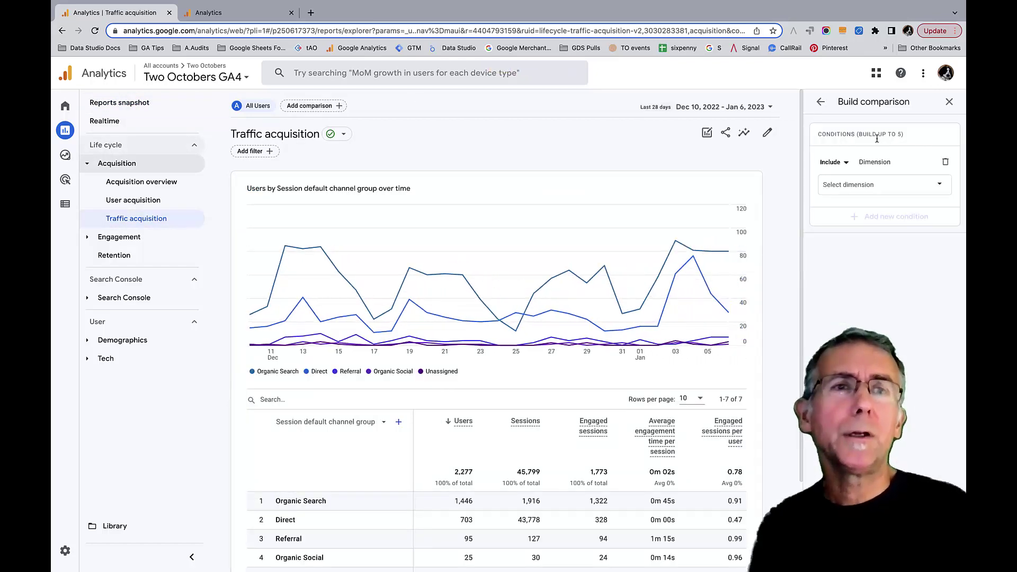
{"action": "left_click", "coordinate": [875, 187]}
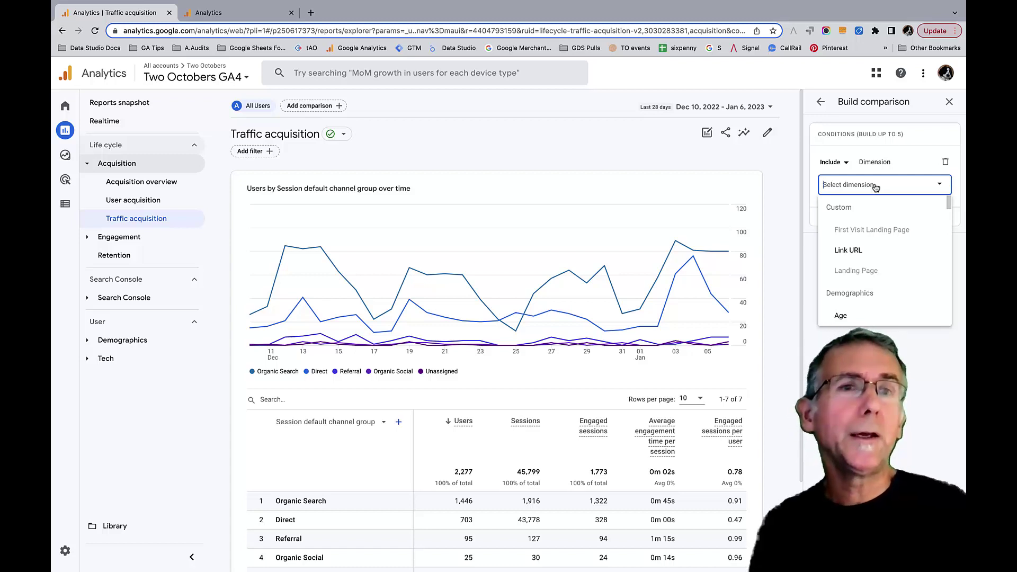
{"action": "type", "text": "Au"}
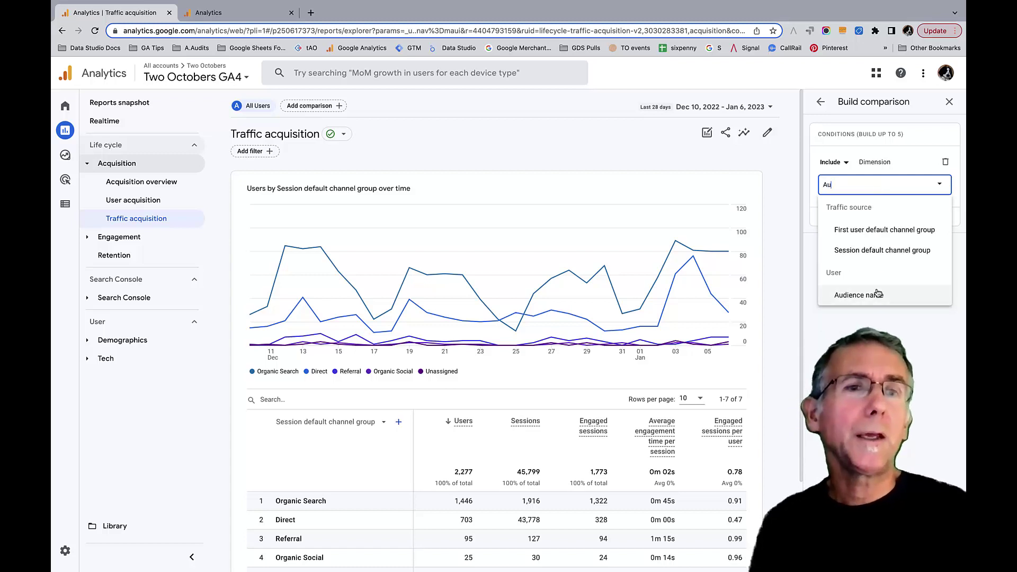
{"action": "left_click", "coordinate": [878, 294]}
{"action": "left_click", "coordinate": [873, 227]}
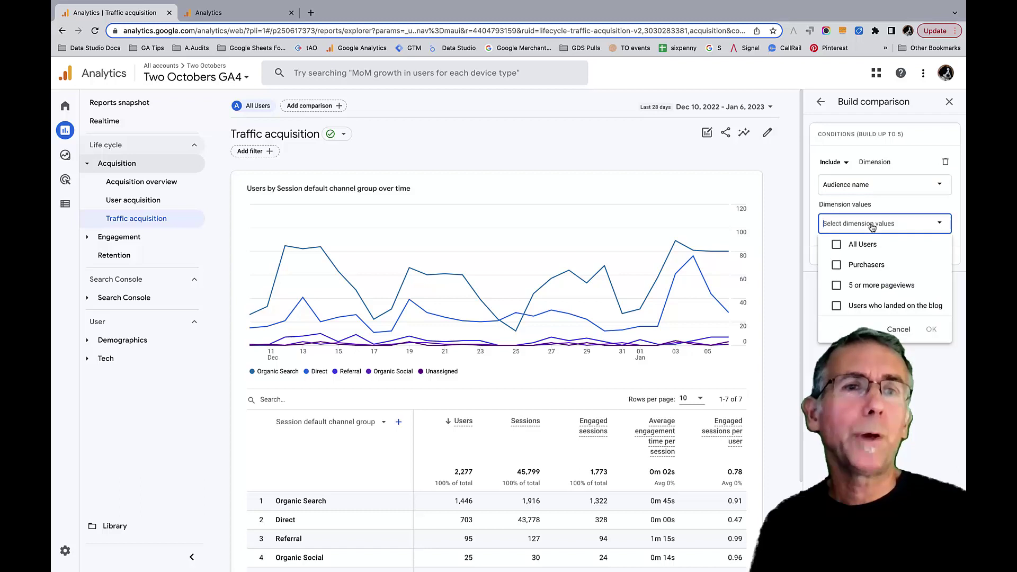
{"action": "left_click", "coordinate": [881, 305]}
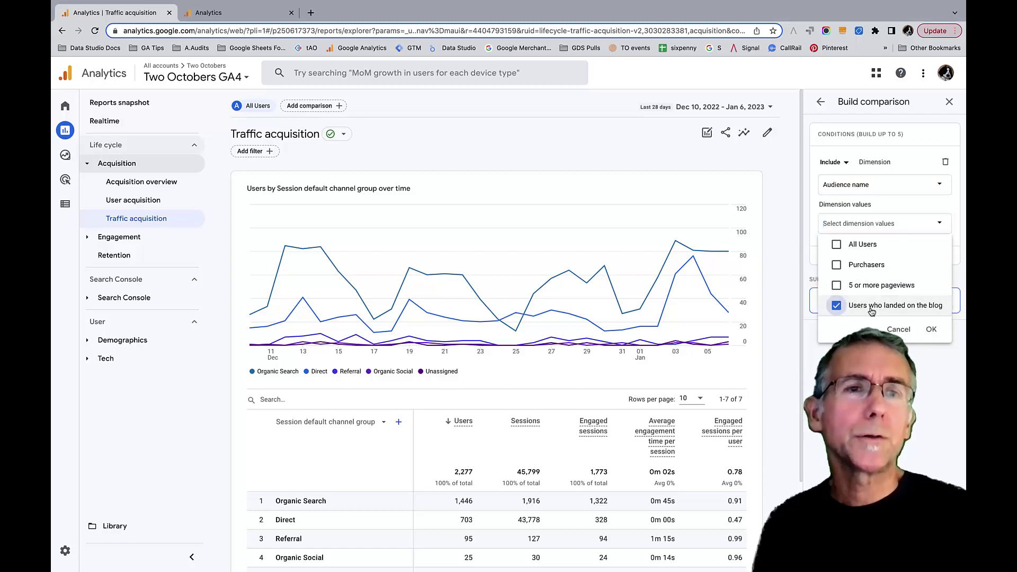
{"action": "left_click", "coordinate": [932, 330]}
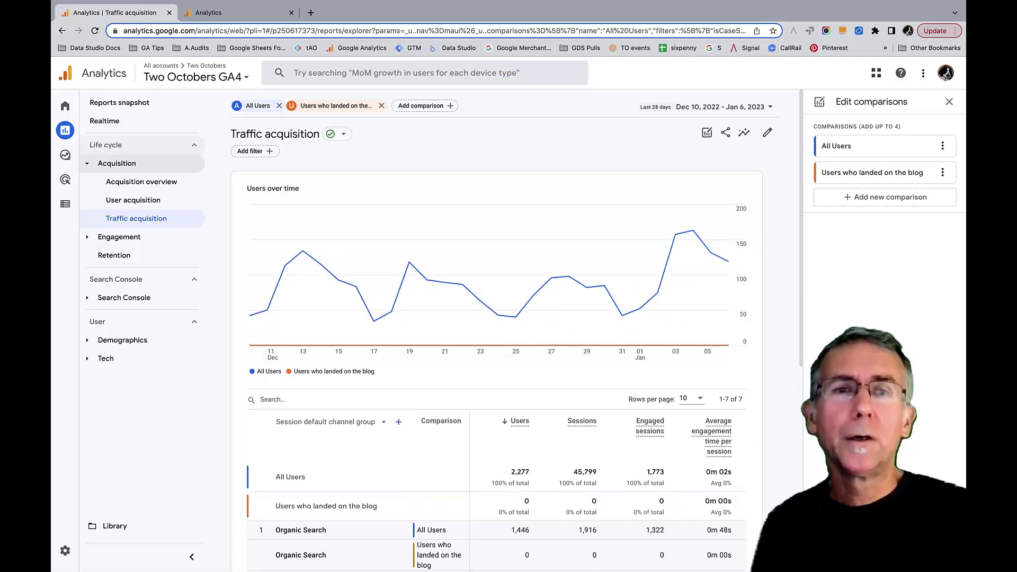
{"action": "scroll", "coordinate": [601, 361], "scroll_direction": "down", "scroll_amount": 3}
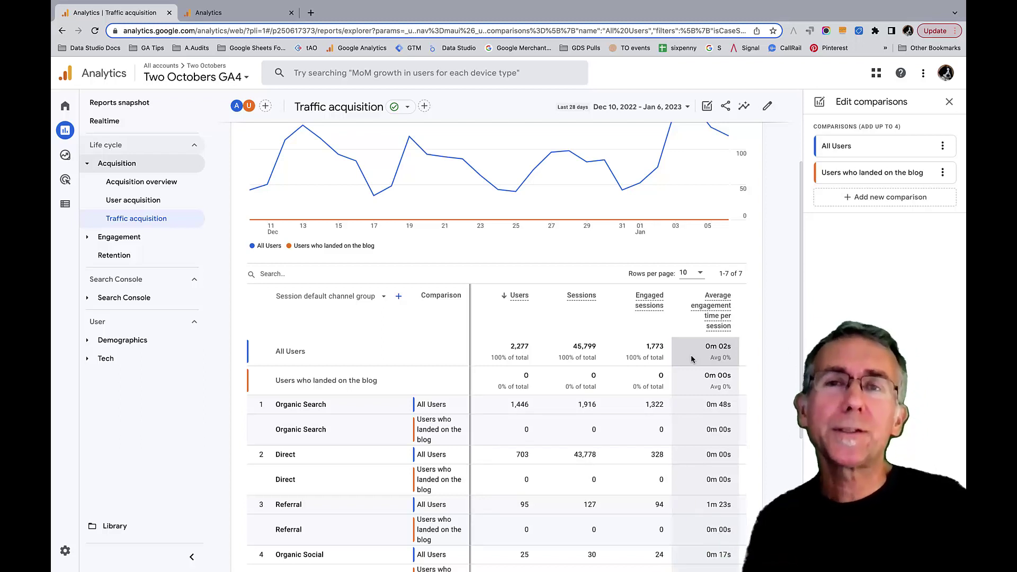
{"action": "scroll", "coordinate": [691, 358], "scroll_direction": "right", "scroll_amount": 1}
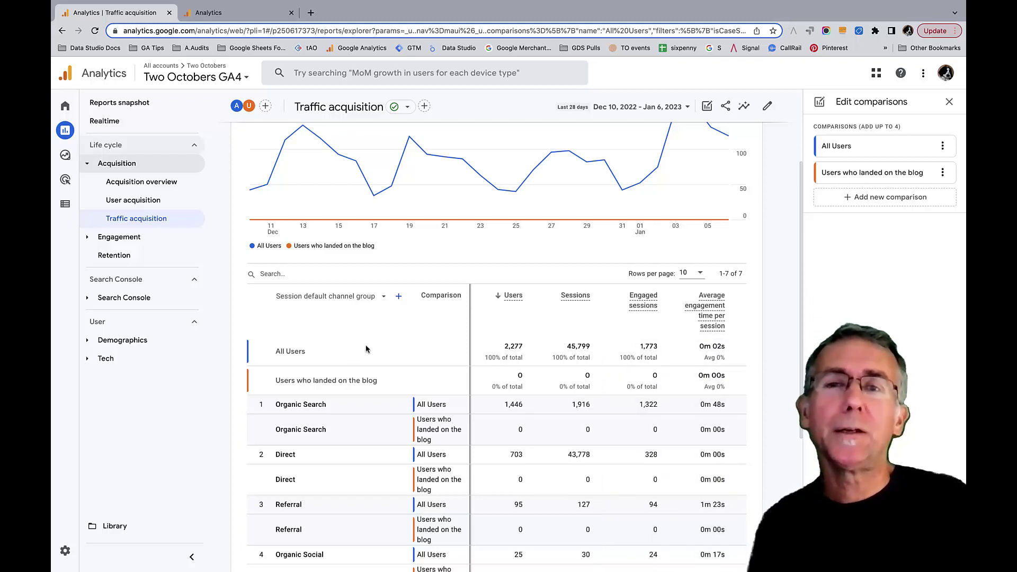
{"action": "scroll", "coordinate": [366, 349], "scroll_direction": "right", "scroll_amount": 1}
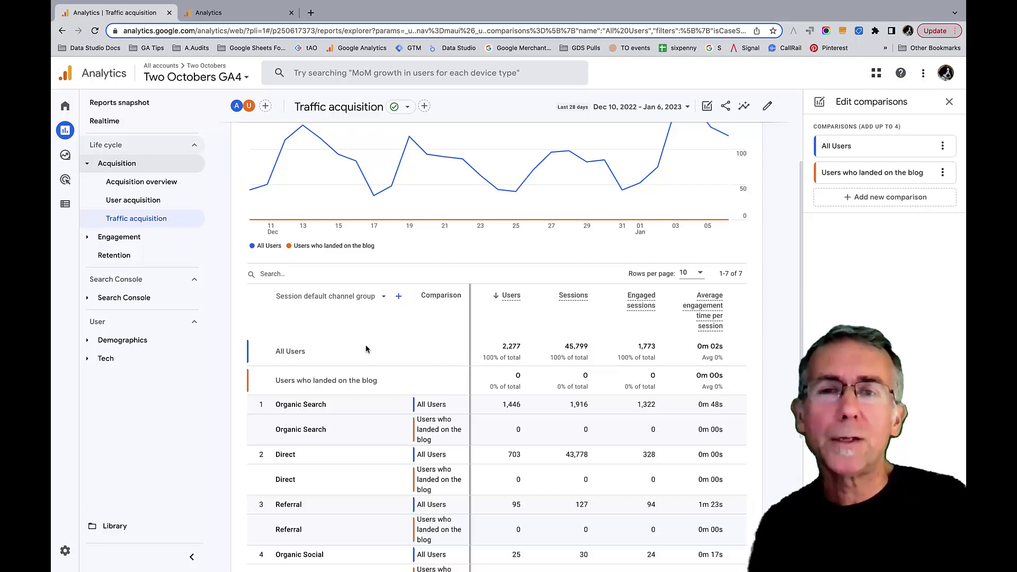
{"action": "scroll", "coordinate": [371, 348], "scroll_direction": "right", "scroll_amount": 2}
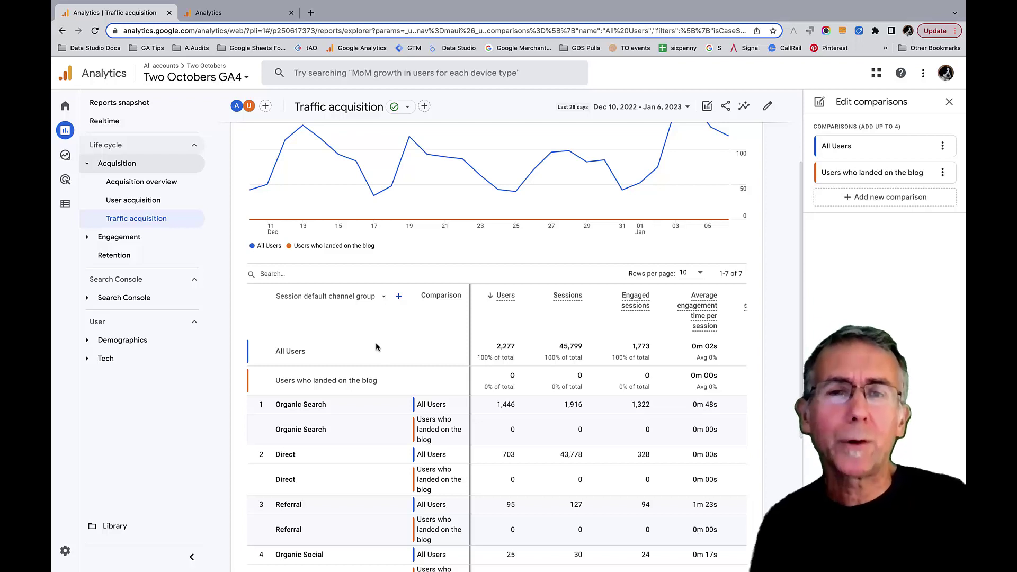